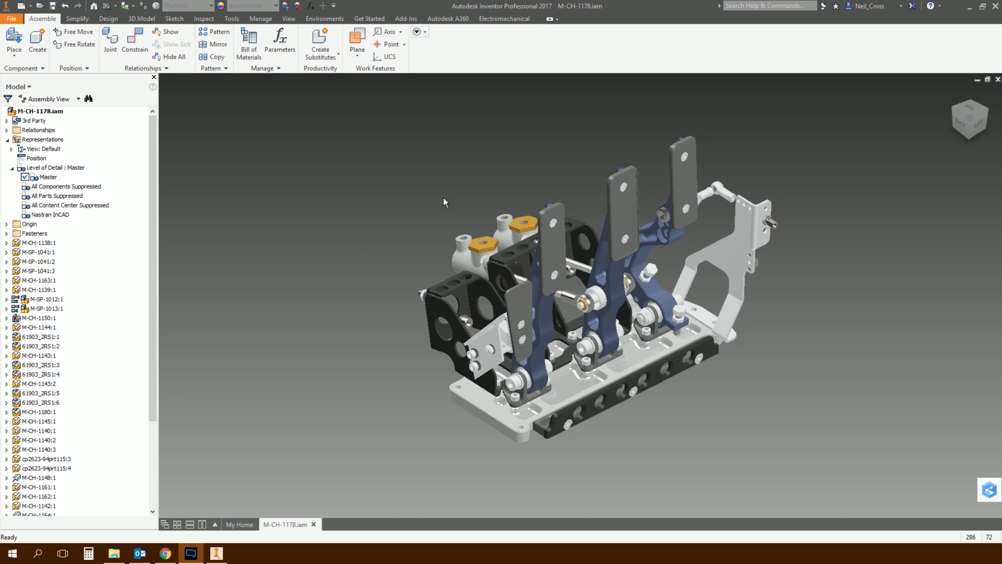
Orbit the Inventor pedal-box assembly to a more frontal view of the three pedals.
click(269, 237)
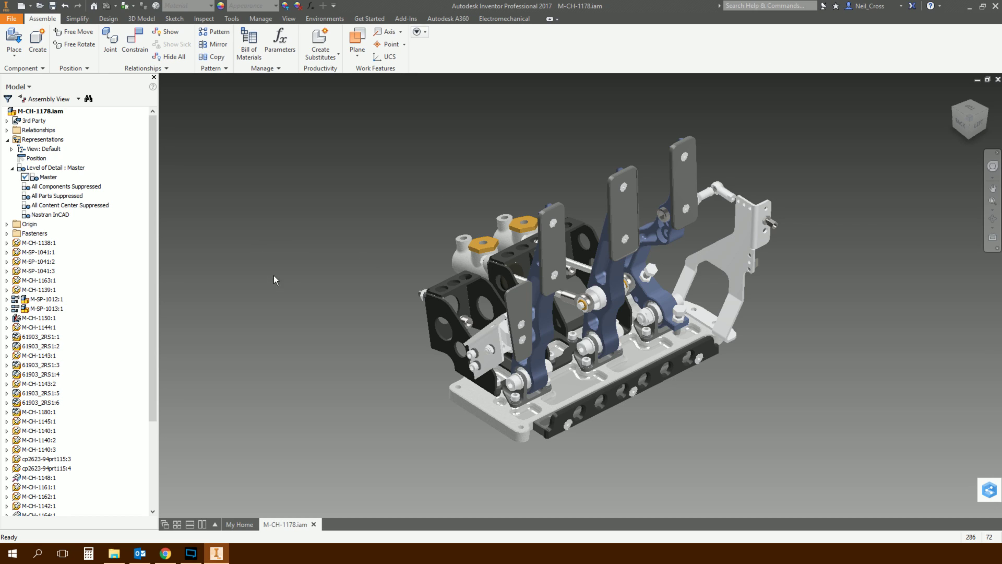
shift+middle_drag(314, 207, 802, 133)
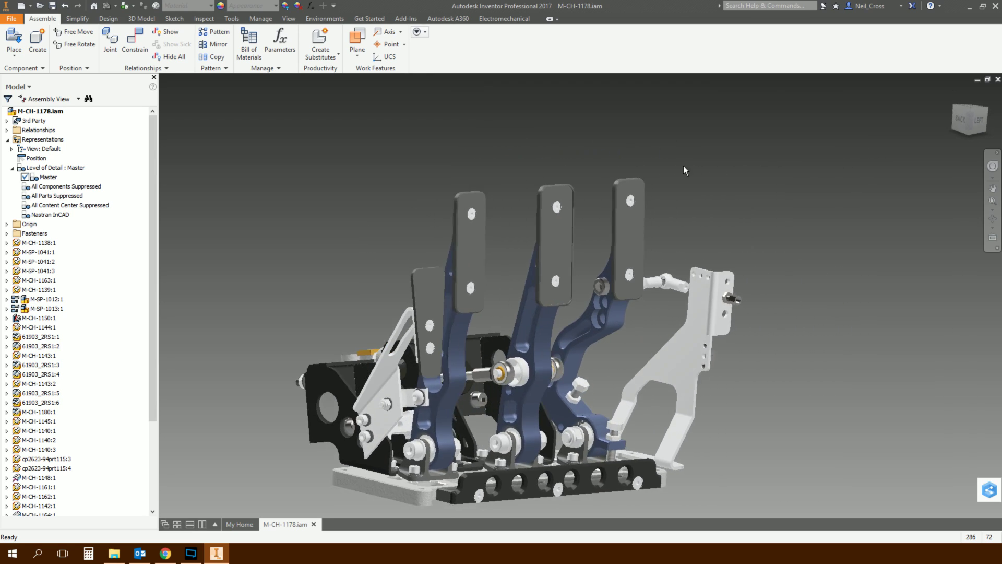
Bring up the Publish 3D PDF dialog via File > Export > 3D PDF.
click(11, 19)
mouse_move(56, 160)
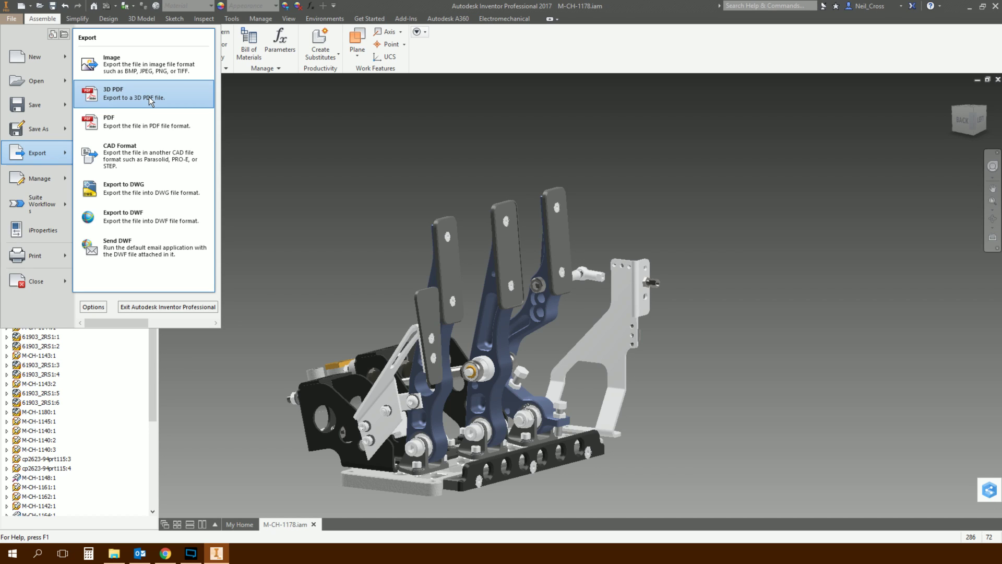
click(150, 100)
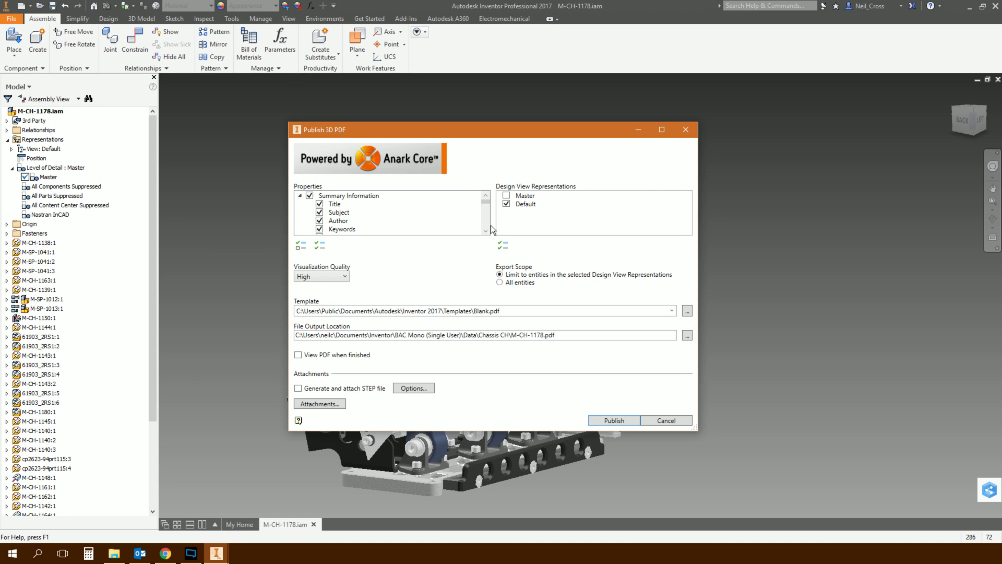
Scroll the Properties list and move the Publish 3D PDF dialog up and right.
scroll(487, 229, down, 3)
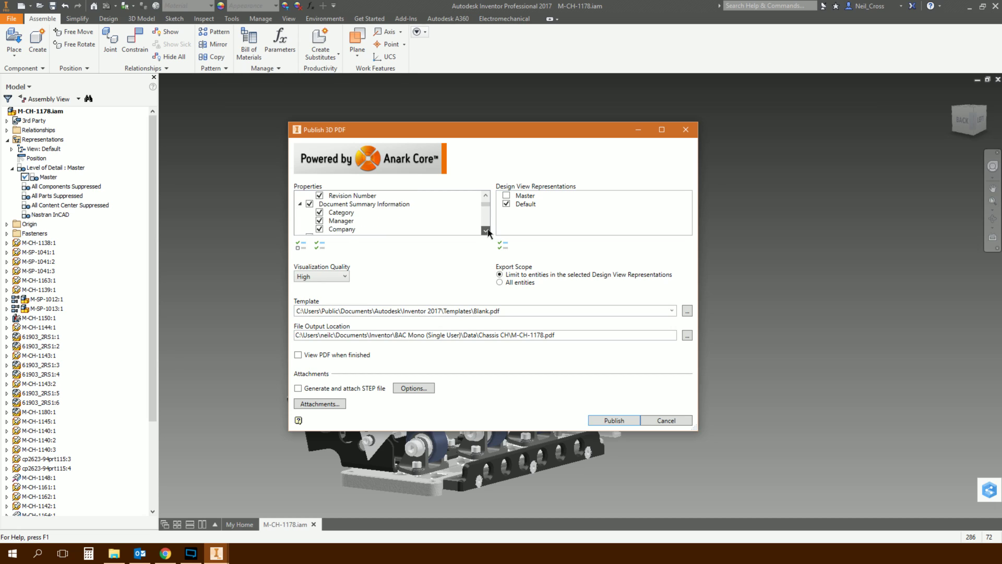
scroll(487, 230, down, 10)
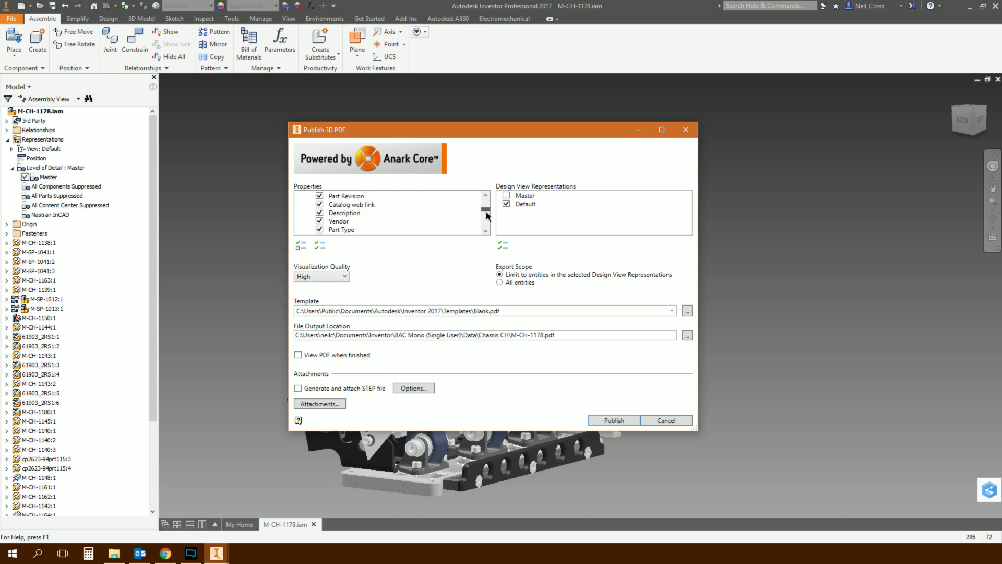
scroll(486, 230, up, 13)
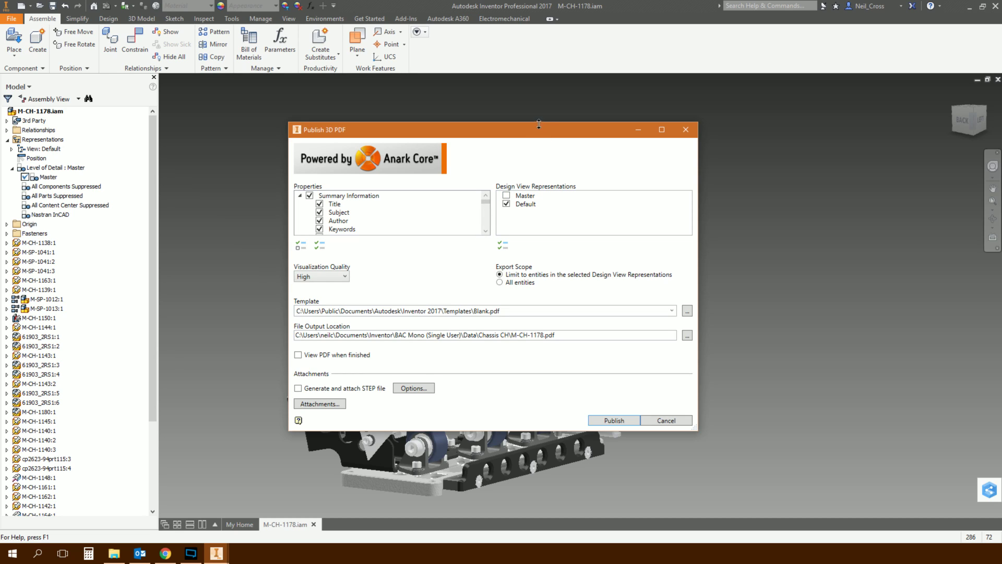
drag(539, 124, 728, 104)
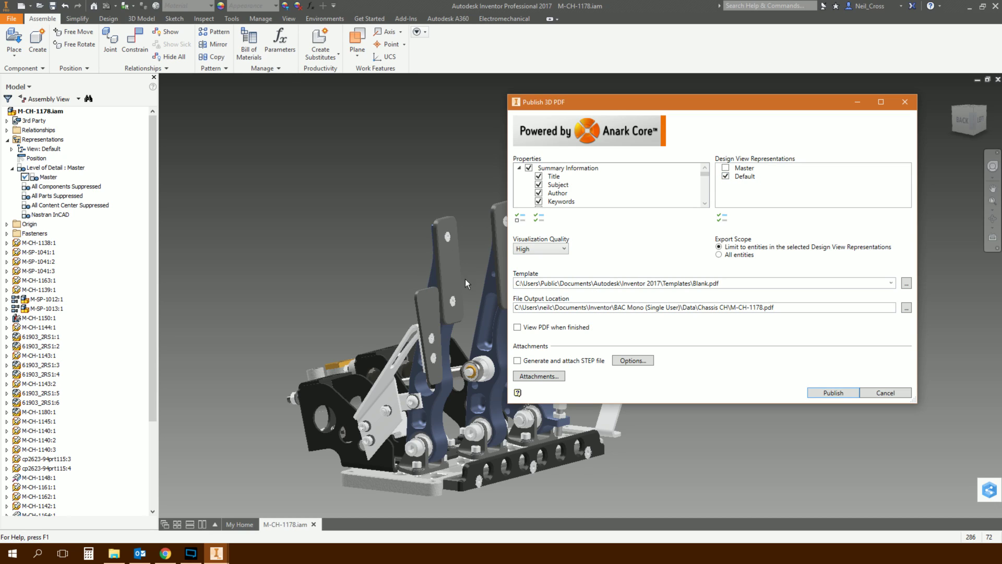
click(546, 246)
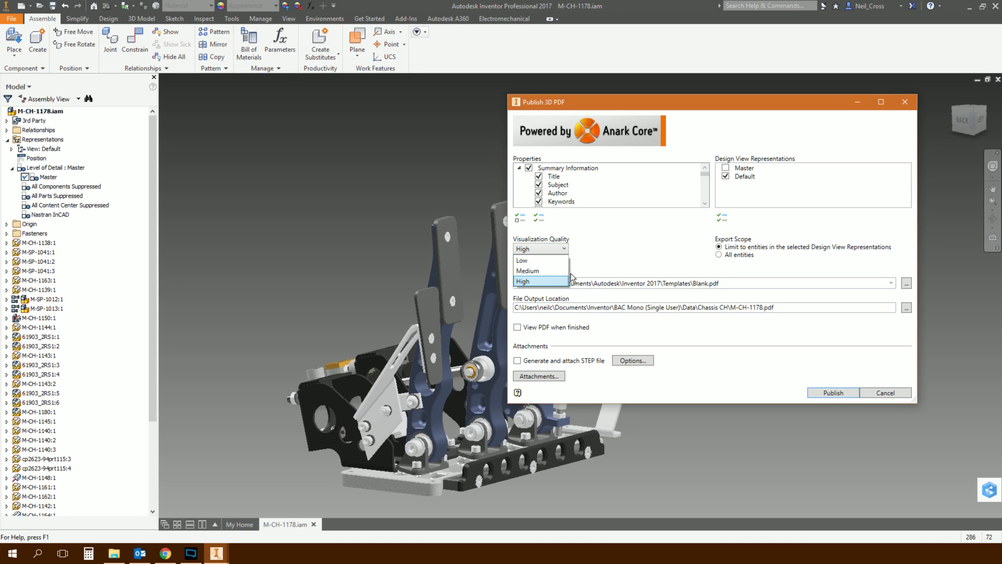
click(526, 281)
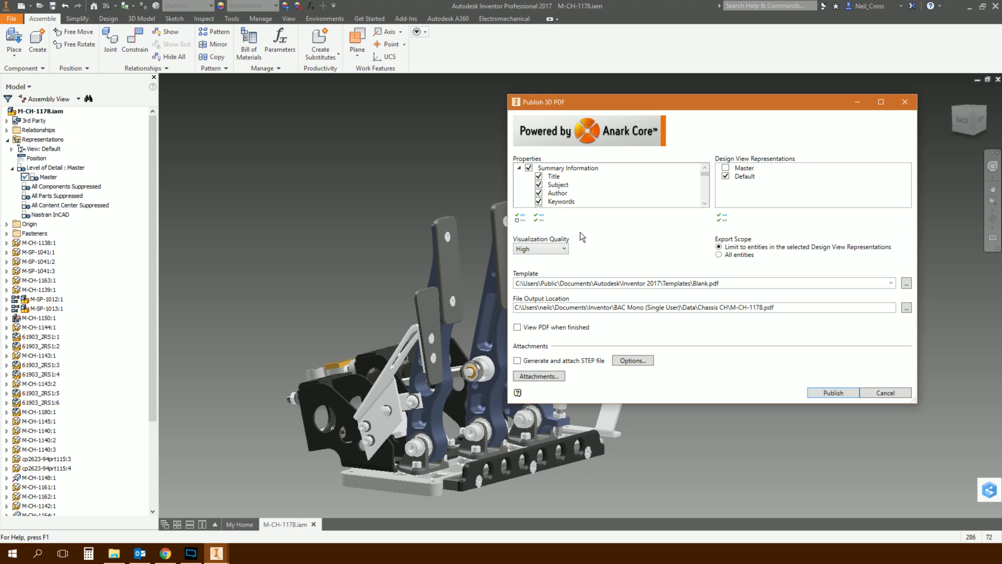
Keep Blank.pdf as the template over Sample Assembly Template.pdf, then open the output location chooser.
triple_click(737, 279)
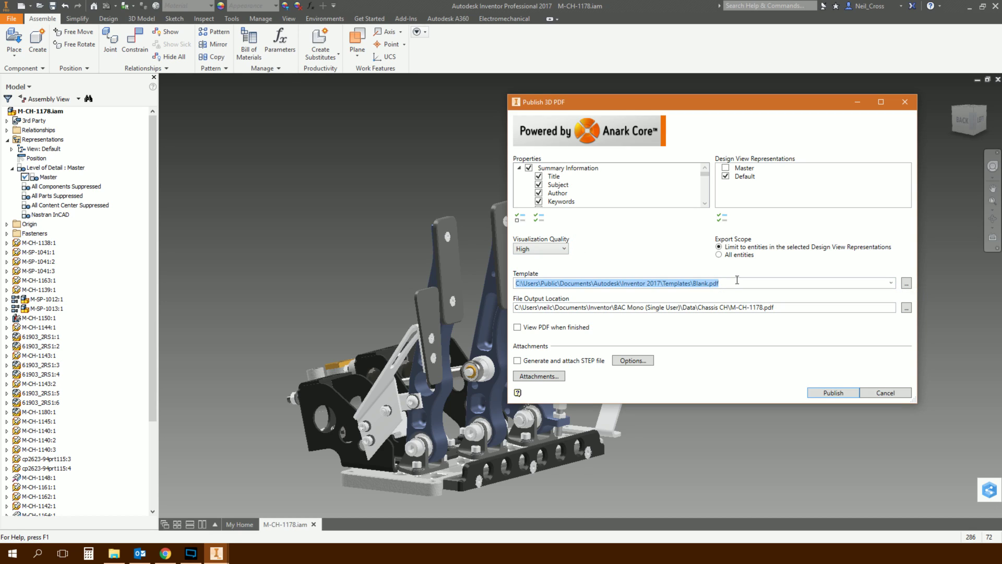
click(737, 280)
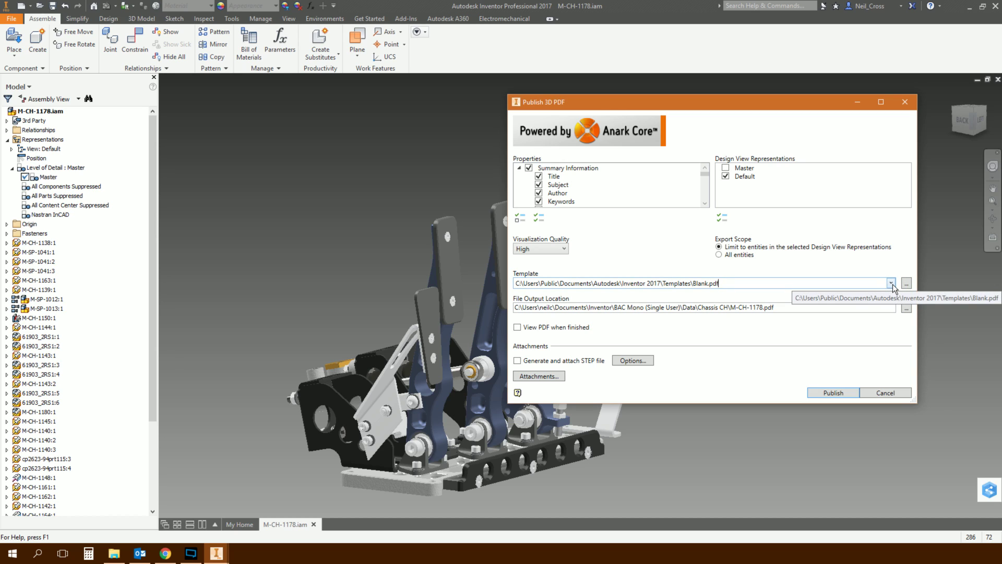
click(906, 283)
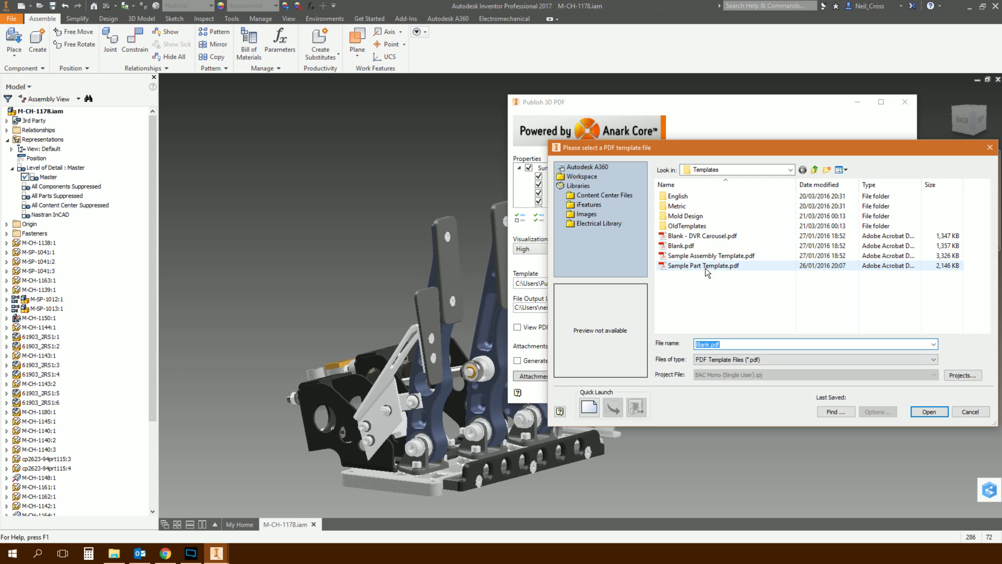
click(699, 259)
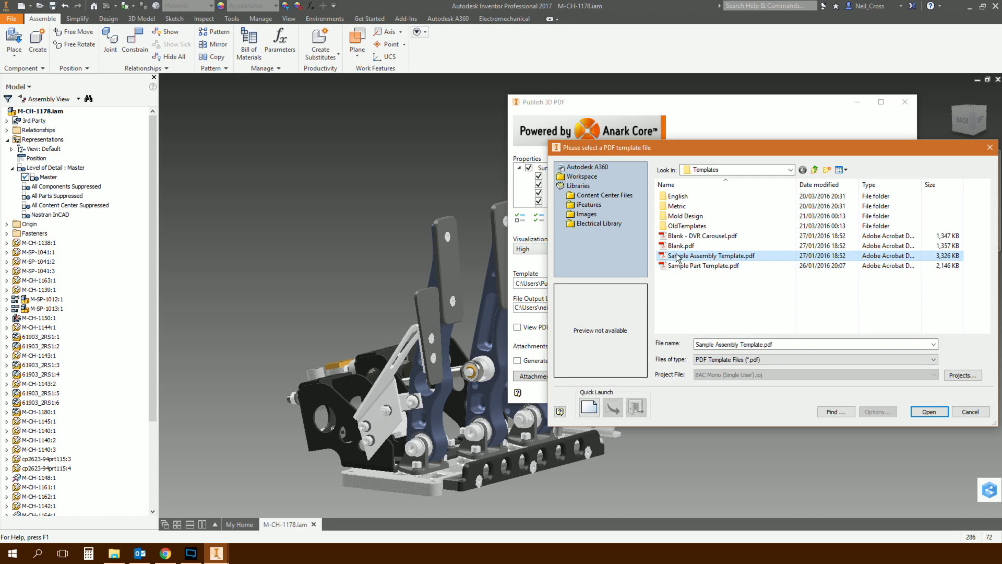
click(678, 245)
click(929, 411)
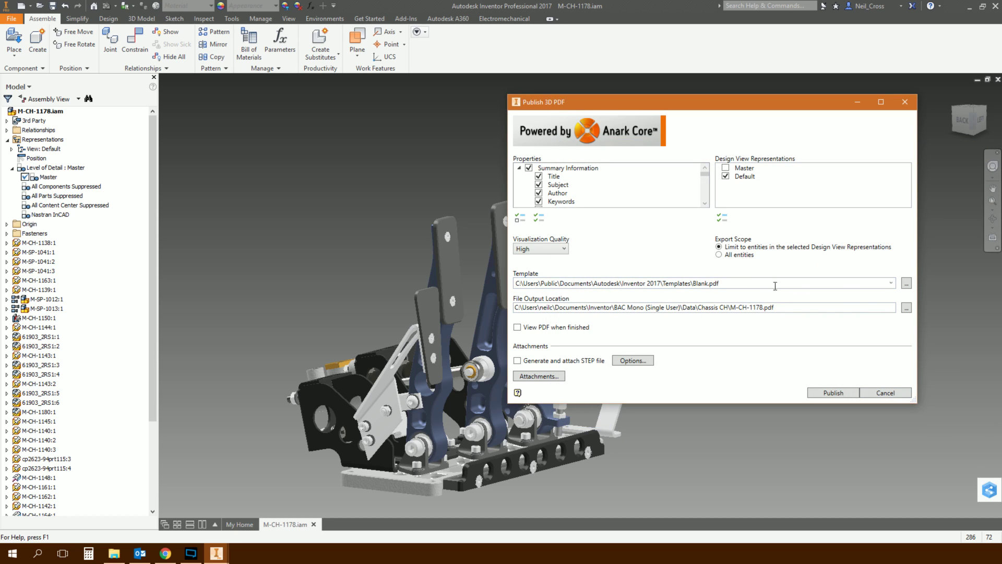
click(906, 307)
Set the 3D PDF output location to the Desktop as M-CH-1178.pdf.
click(711, 169)
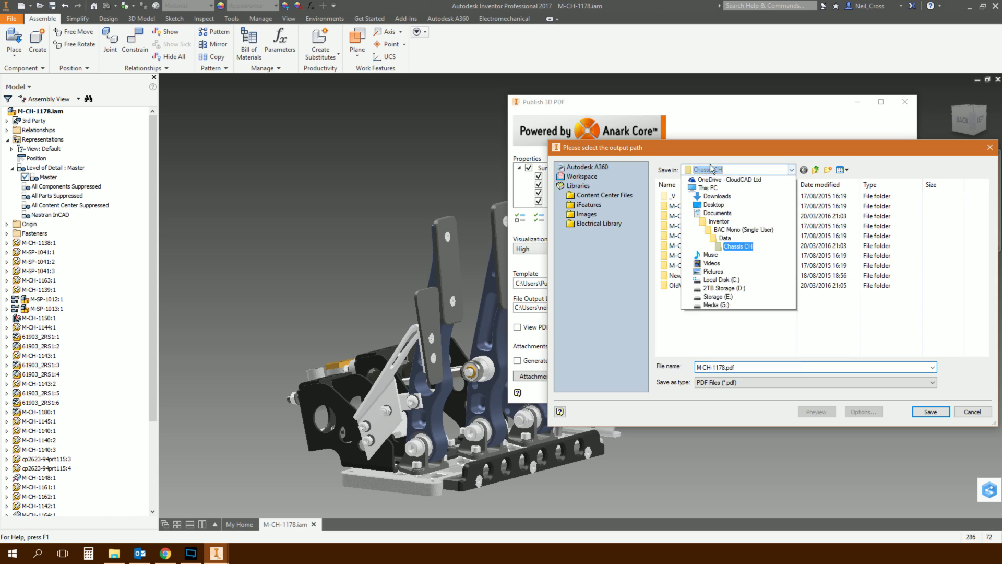
click(713, 204)
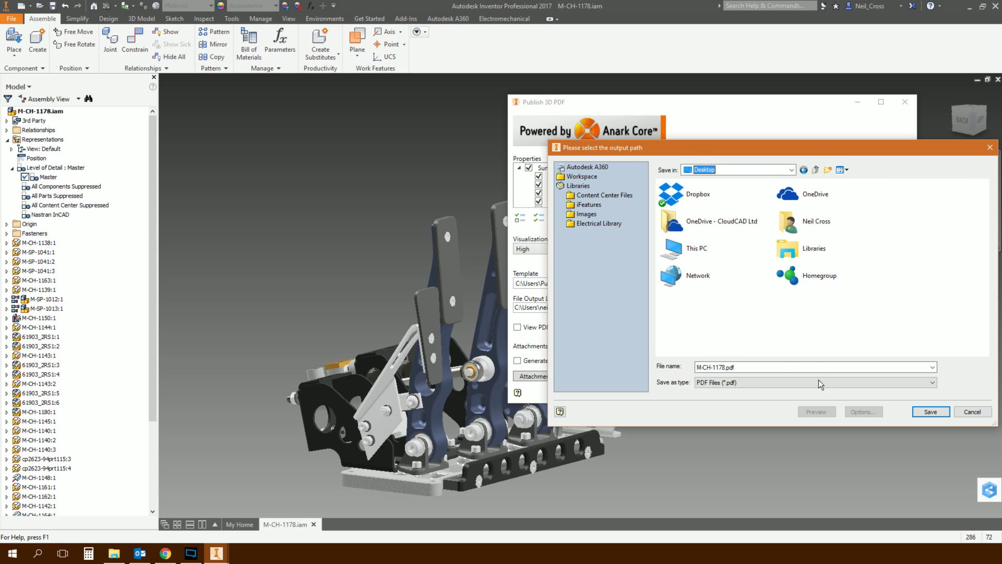
click(931, 412)
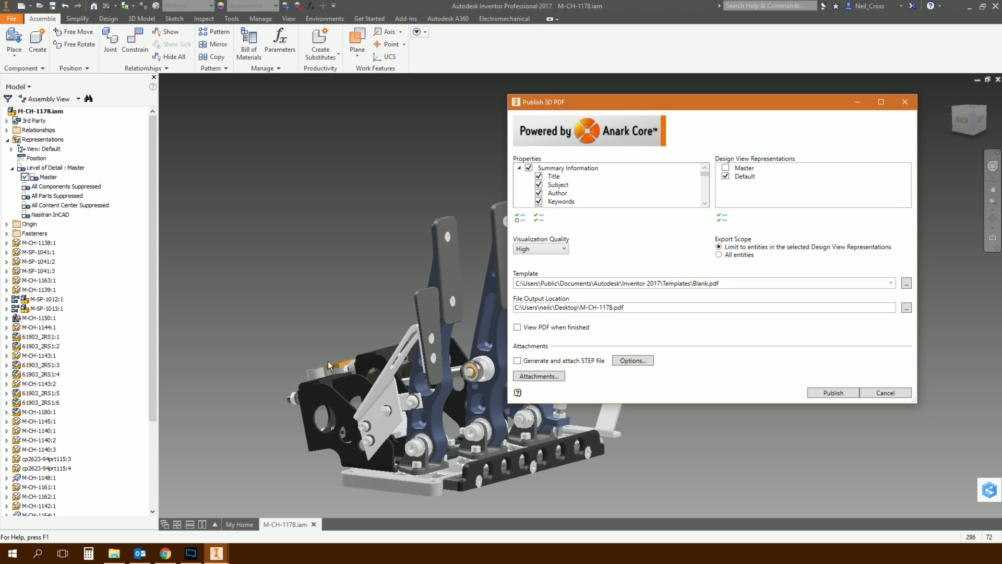
Close the Attachments settings without adding any file.
click(539, 376)
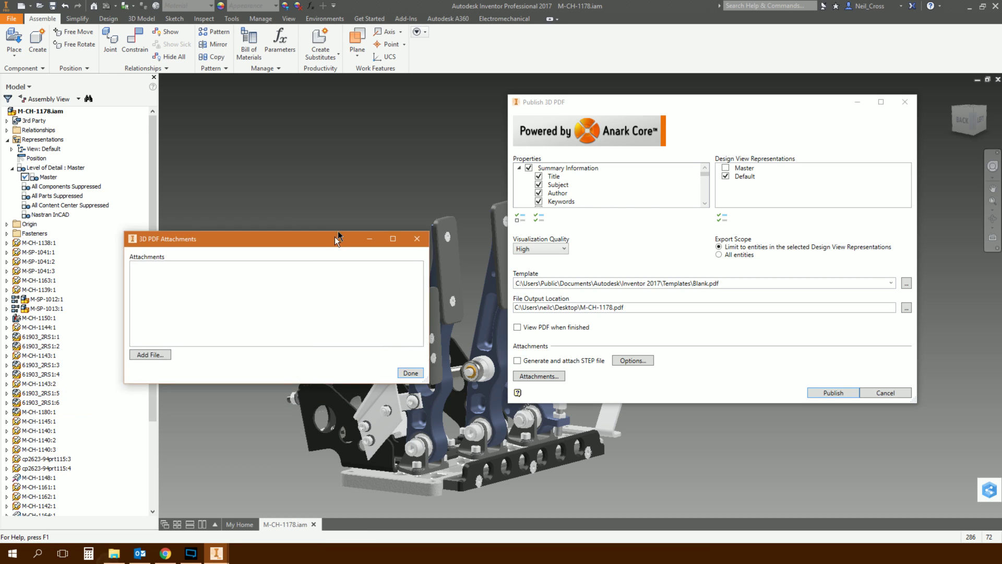
click(412, 312)
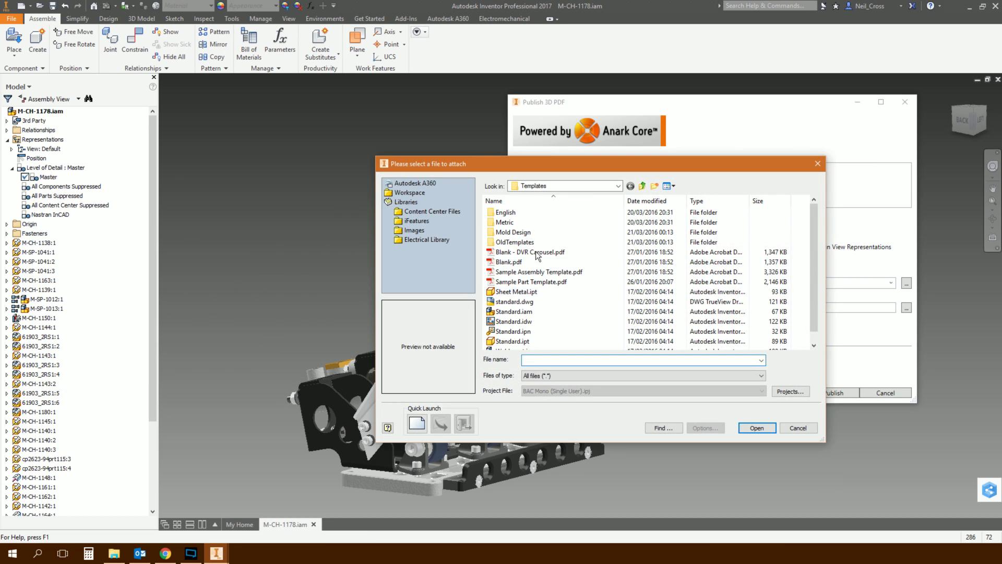
key(Escape)
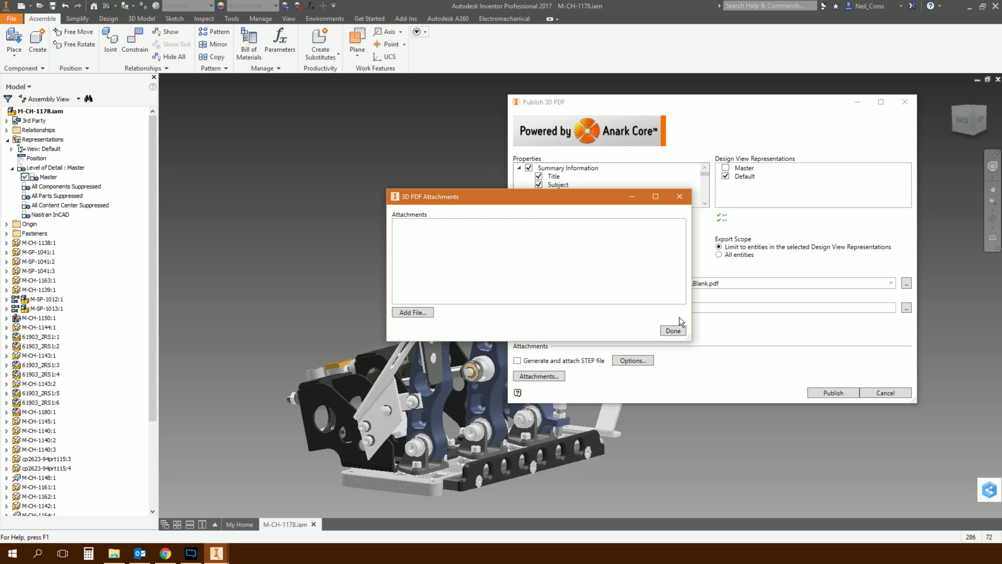
click(675, 329)
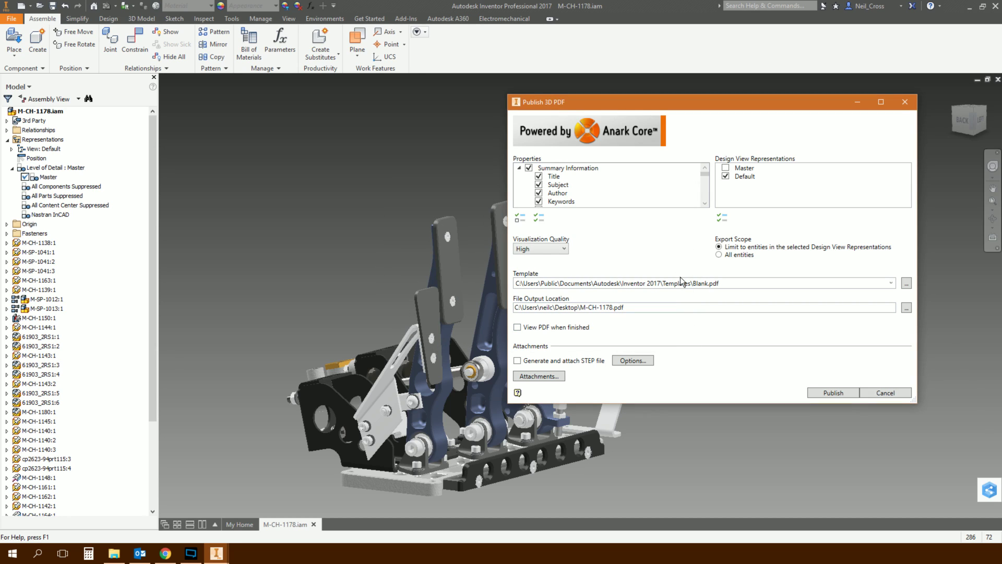
Publish M-CH-1178.pdf and let it open in Acrobat Reader.
click(844, 394)
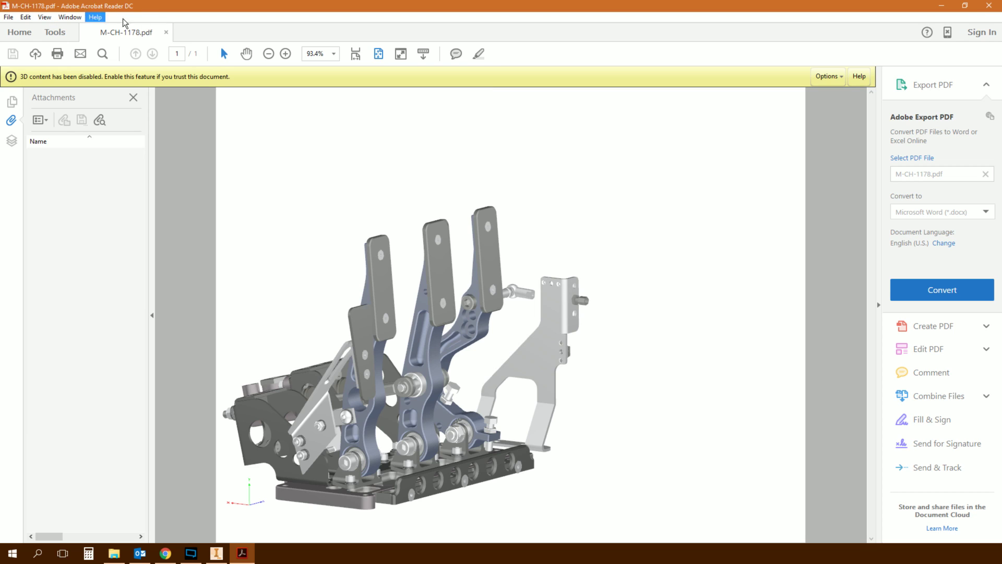
Enable playing of 3D content in 3D & Multimedia preferences, then close Acrobat Reader.
mouse_move(423, 196)
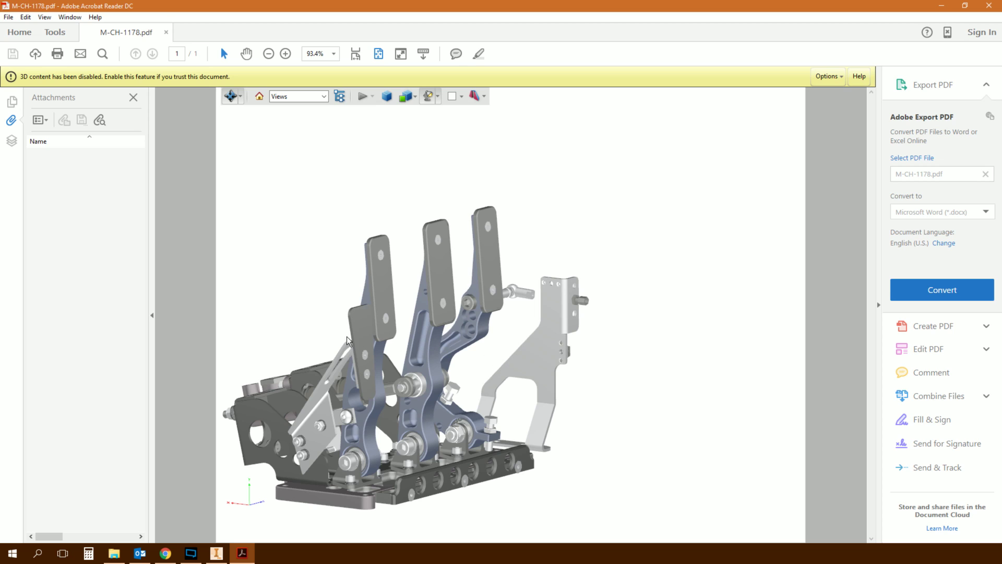
click(9, 17)
mouse_move(25, 17)
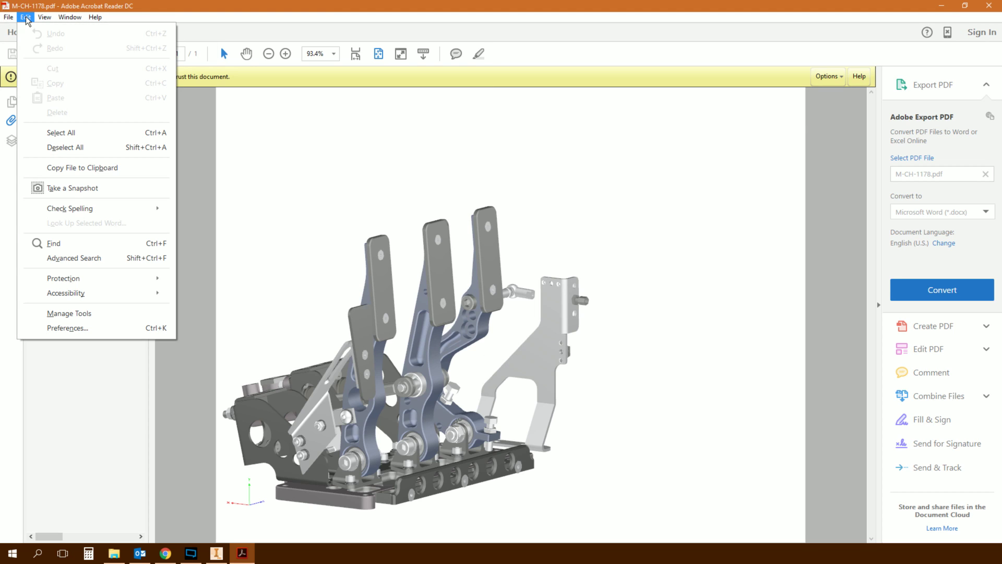
click(78, 328)
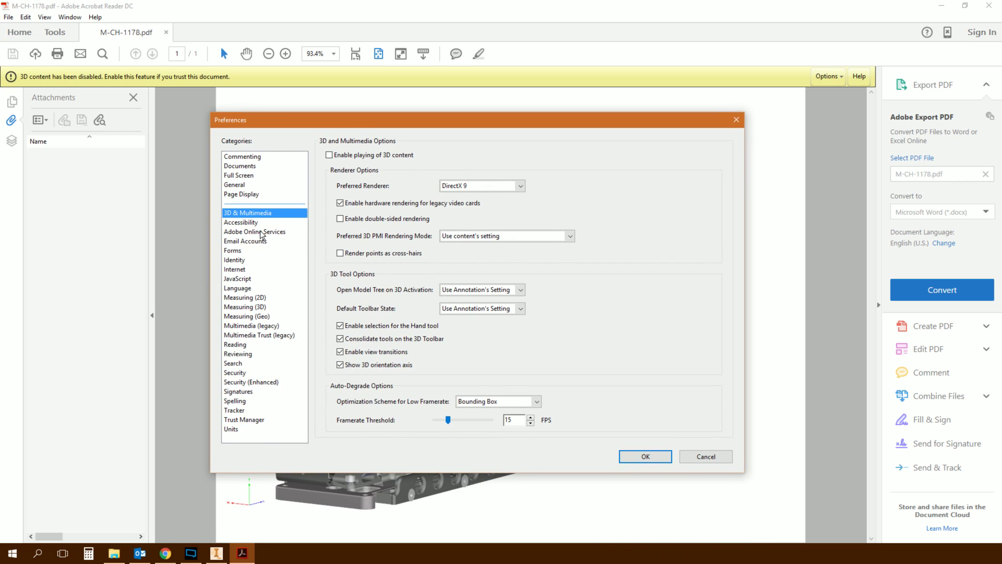
click(354, 157)
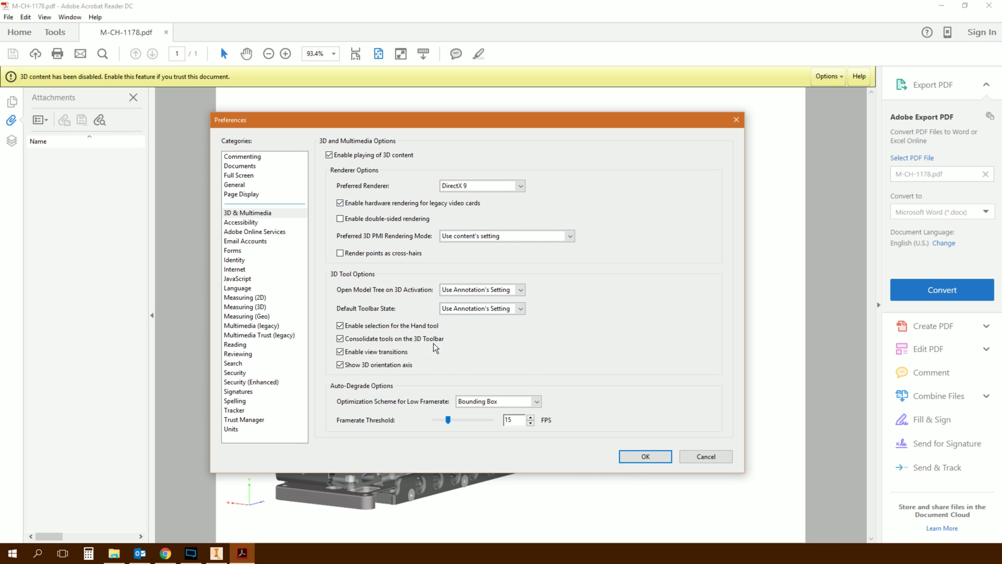
click(649, 459)
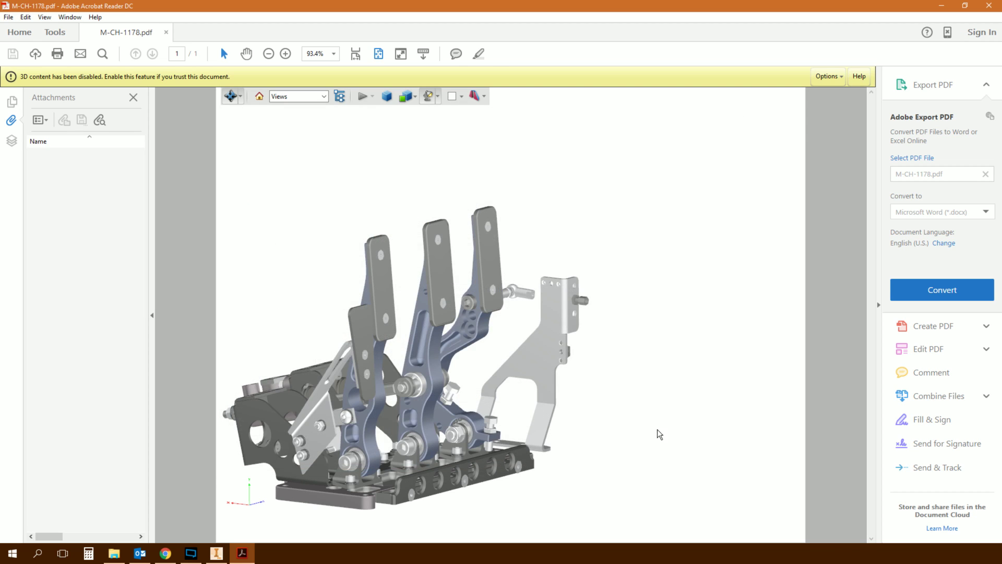
click(988, 5)
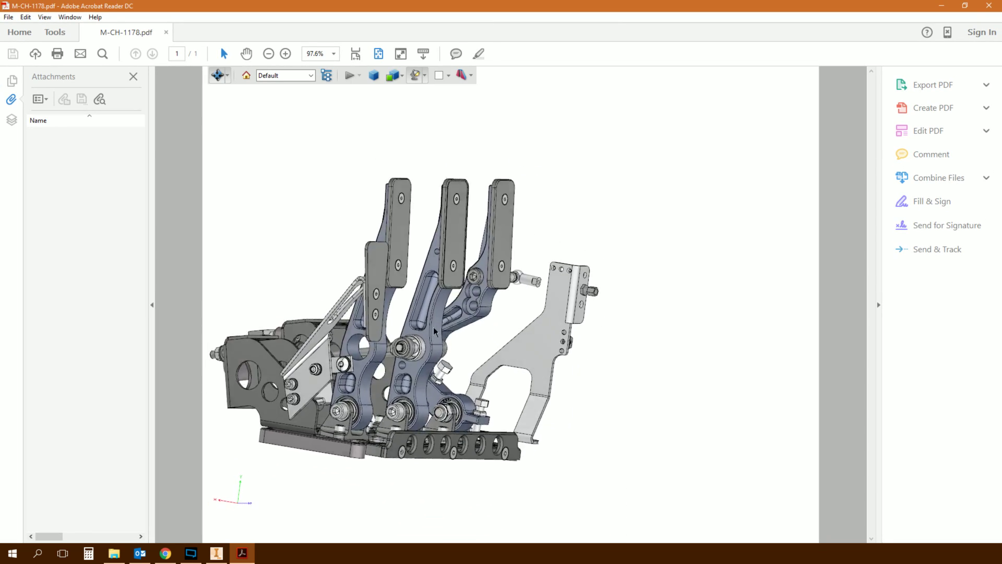
Drag-rotate the pedal-box model in the PDF to show its other side.
drag(435, 331, 563, 402)
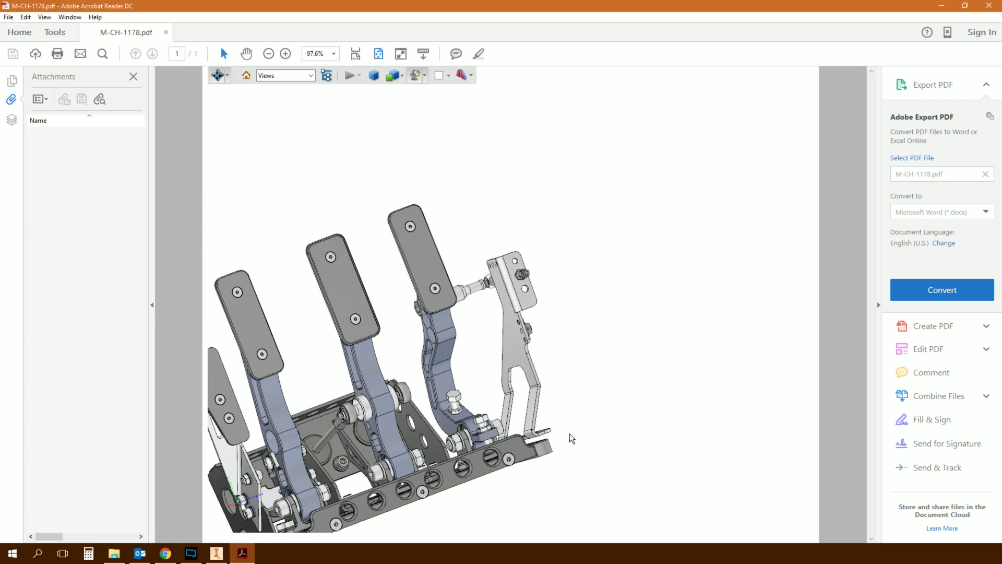
Switch between Inventor and Acrobat and turn the PDF model side-on.
key(alt+Tab)
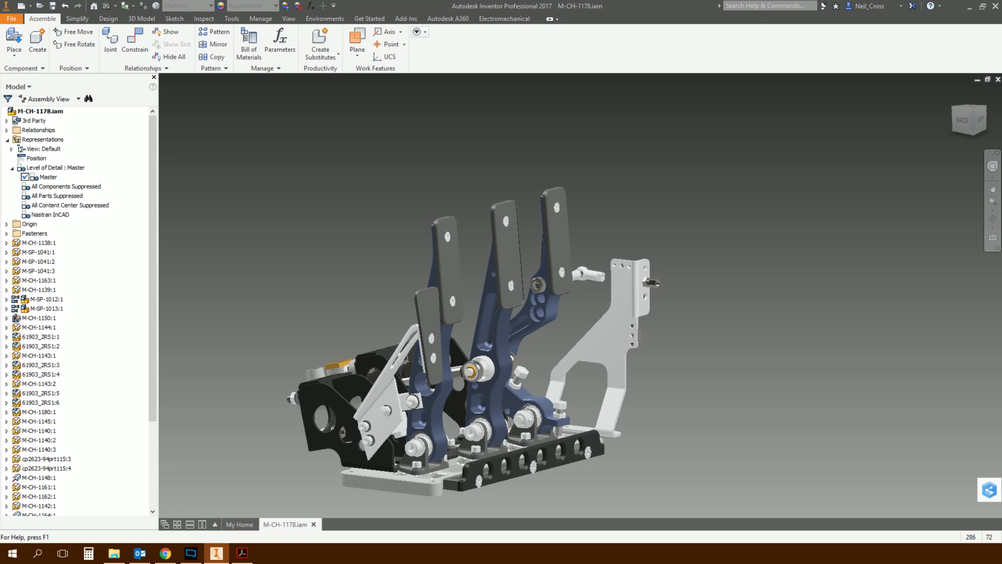
key(alt+Tab)
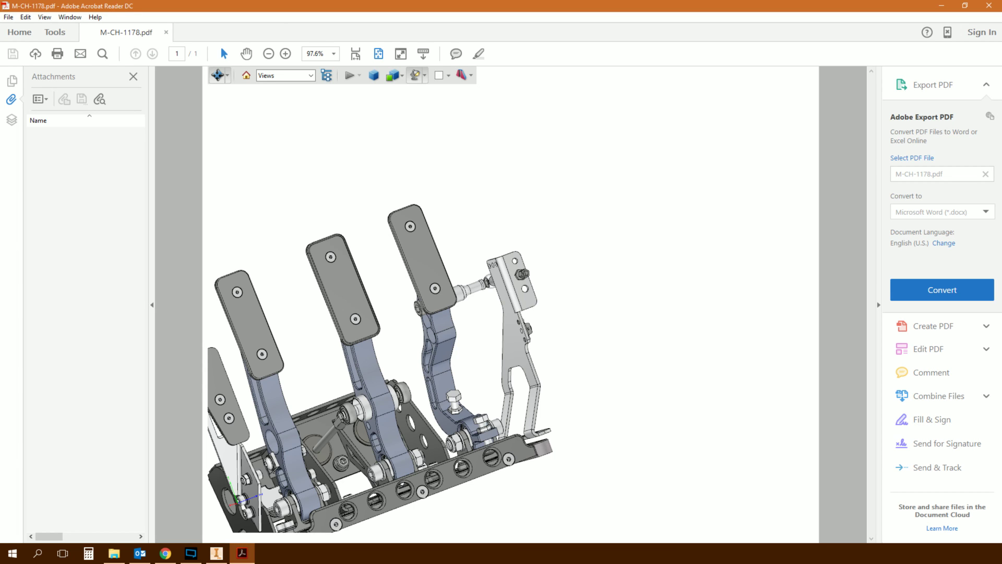
key(alt+Tab)
key(alt+Tab)
drag(347, 330, 529, 341)
Free-orbit the Inventor assembly with F4 to a new angle.
click(216, 553)
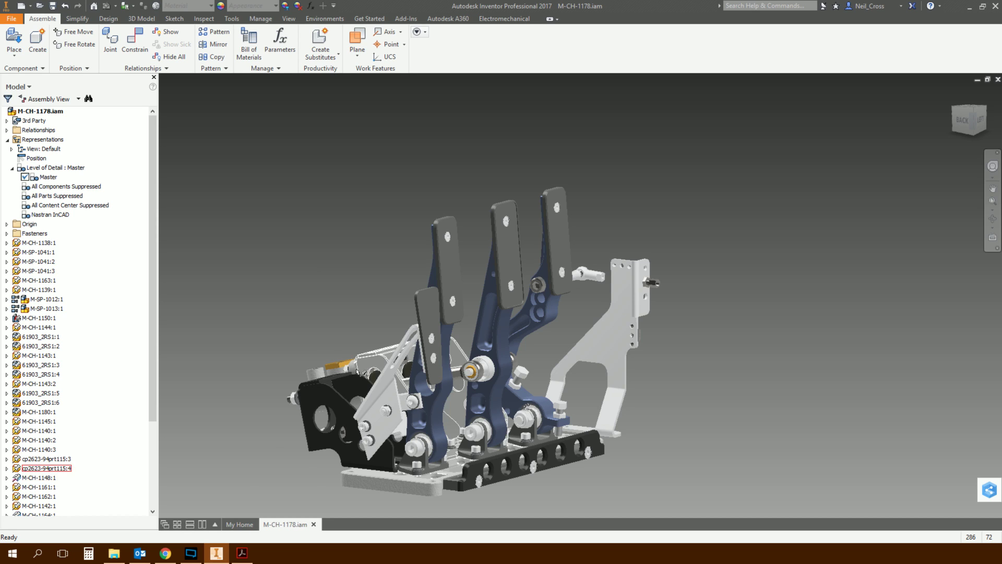
key(F4)
drag(470, 334, 381, 412)
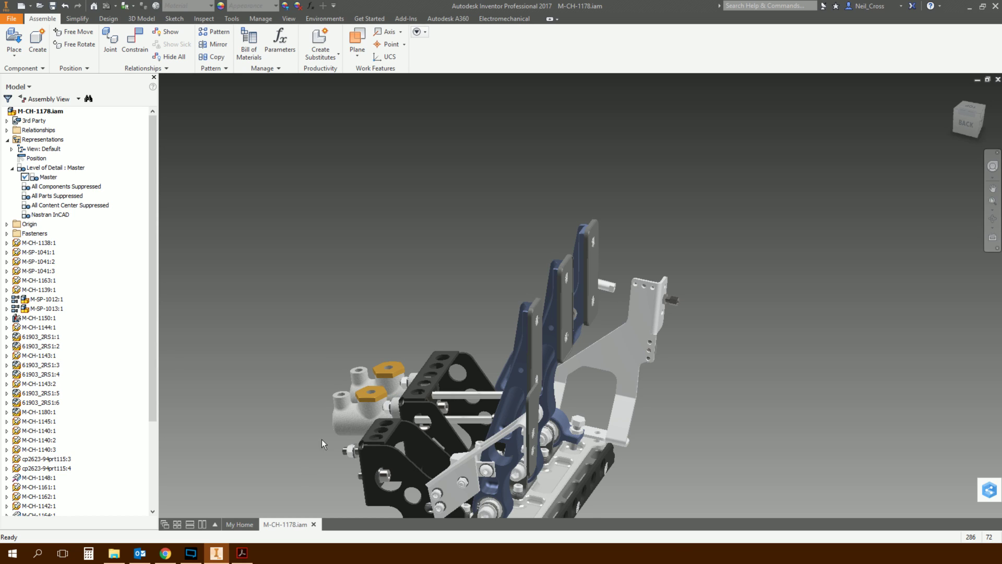
Rotate the PDF model to match the Inventor view and reposition the file properties window.
click(242, 553)
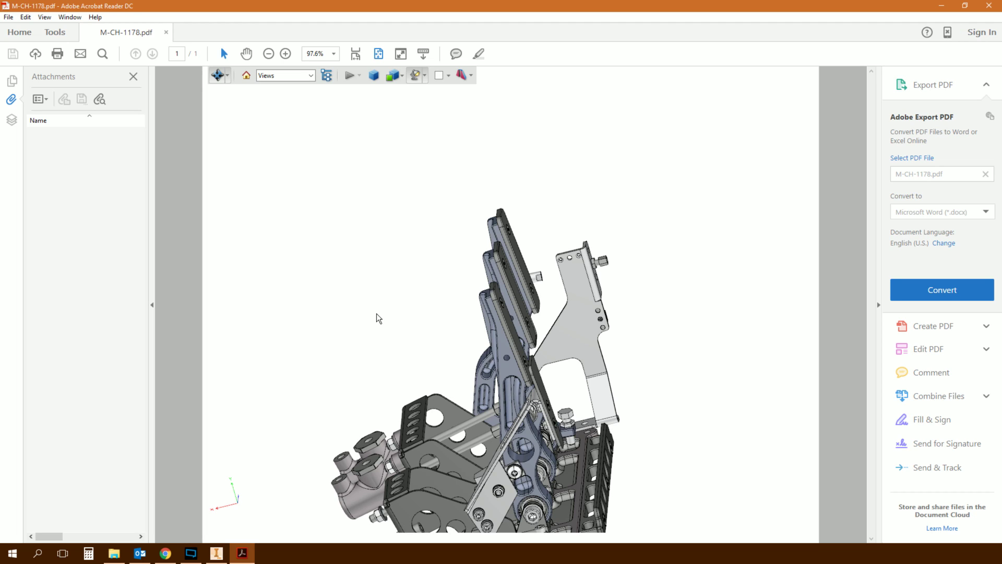
drag(384, 330, 248, 312)
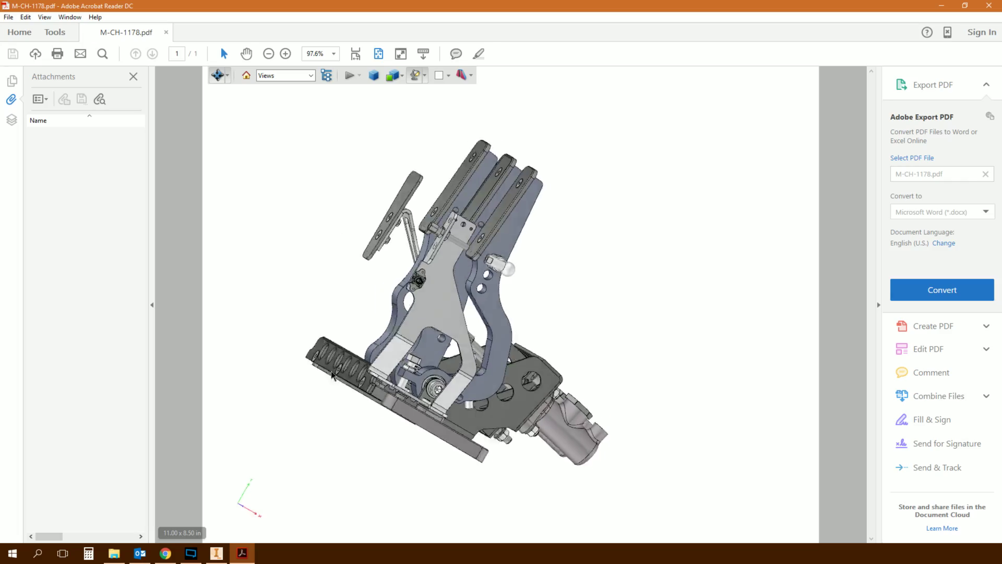
drag(284, 360, 251, 470)
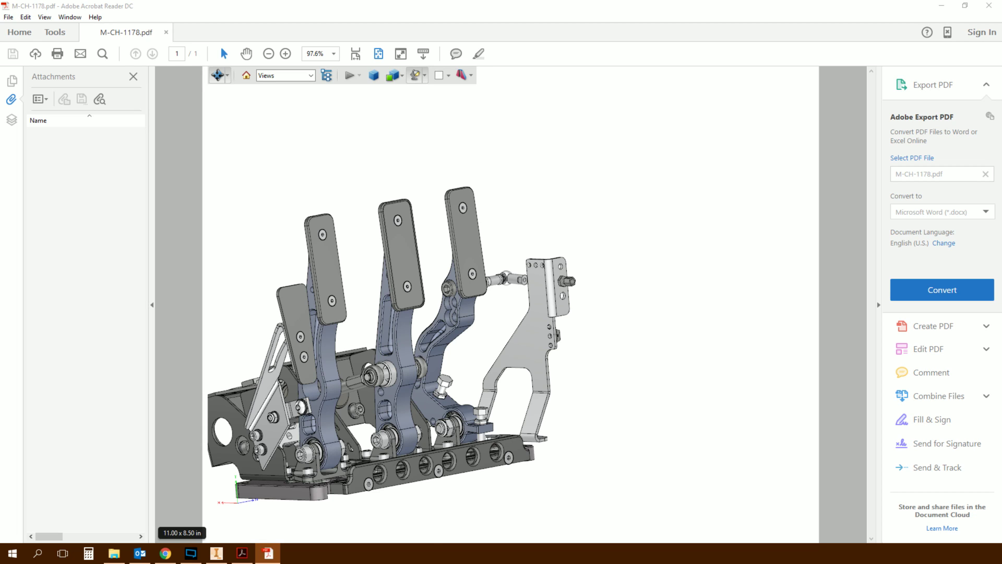
drag(359, 149, 468, 168)
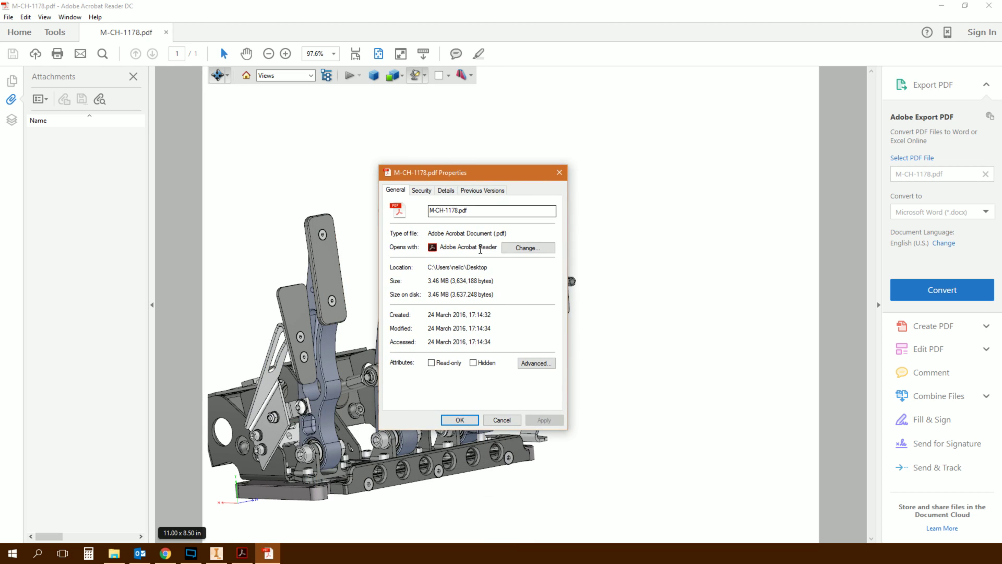
click(559, 172)
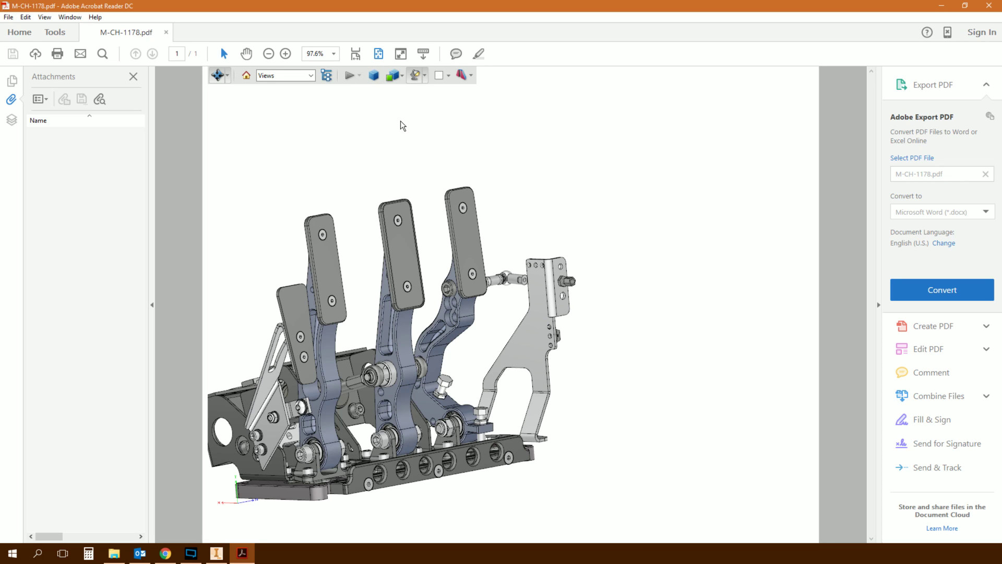
Check the Views list, expand M-CH-1178.iam in the model tree, and toggle Nylock M5:2.
click(311, 75)
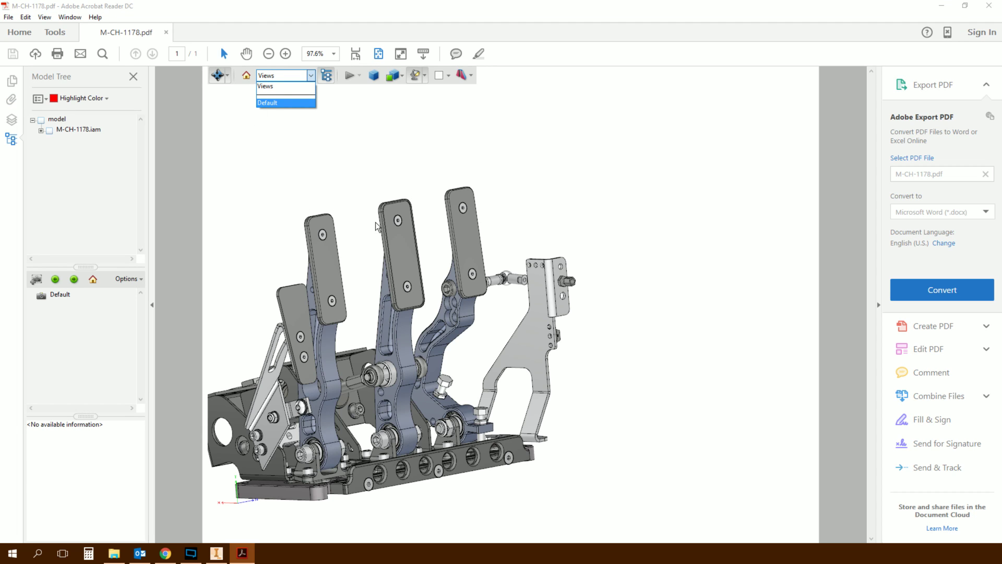
click(293, 189)
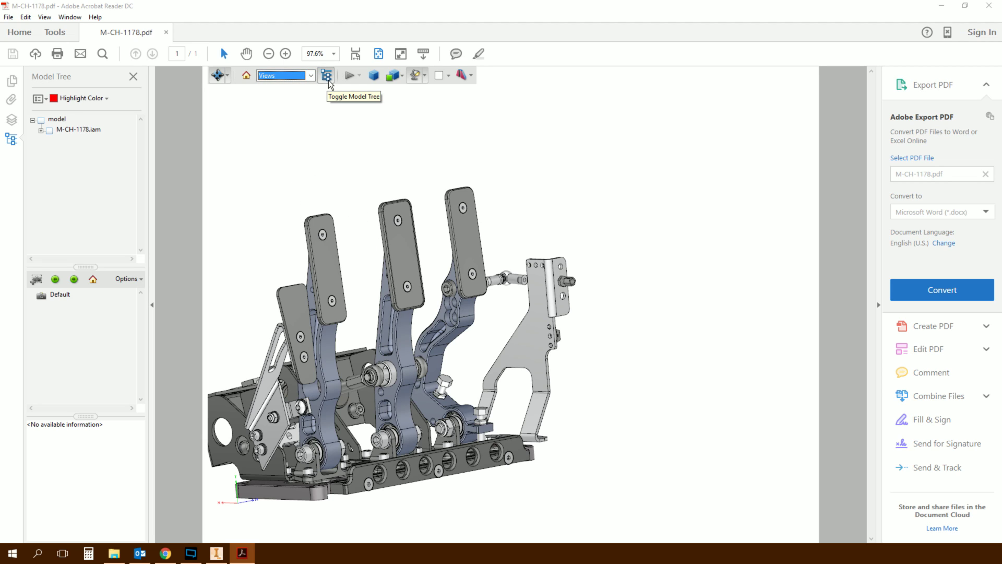
double_click(78, 130)
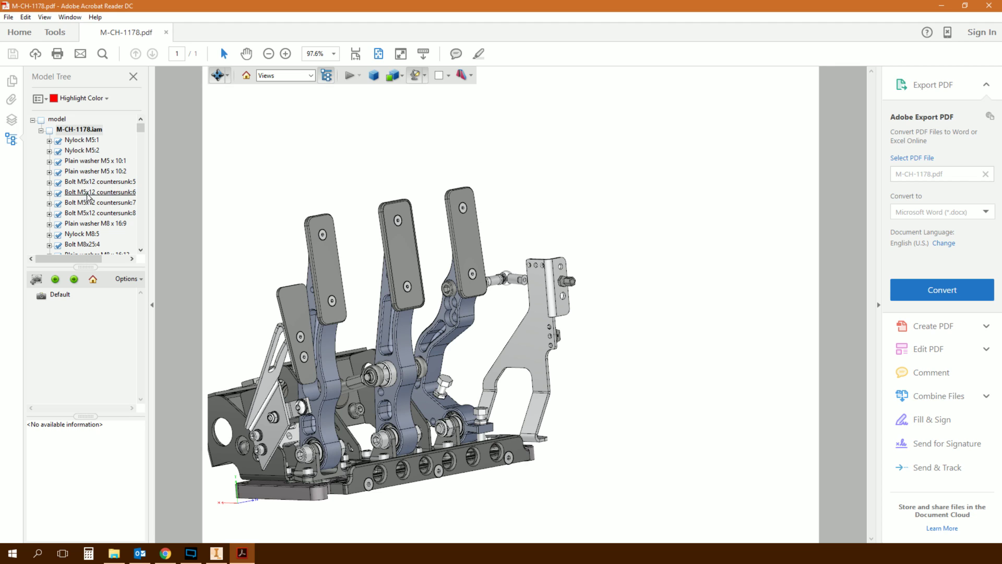
drag(140, 128, 139, 99)
click(58, 141)
click(50, 151)
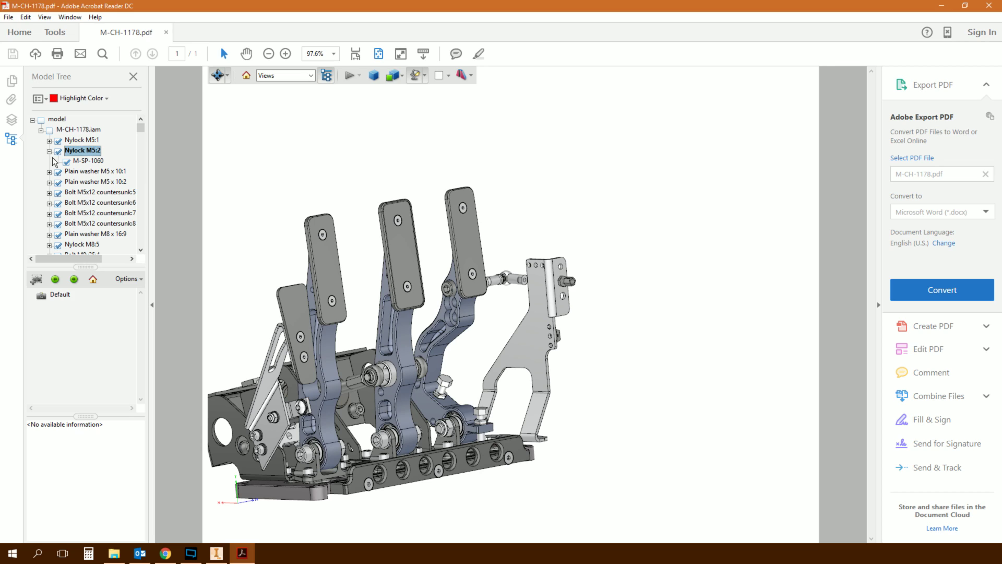
click(49, 151)
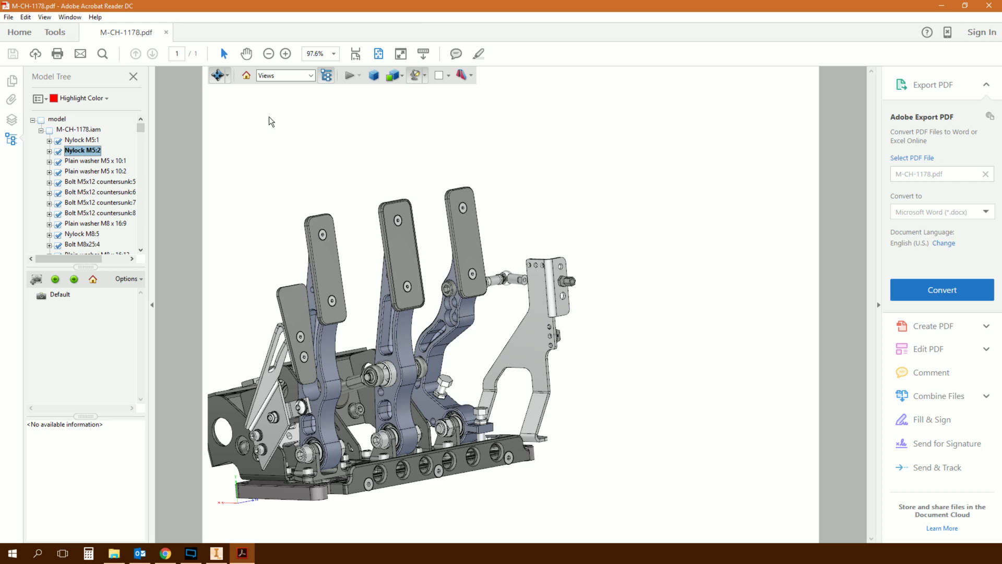
Toggle perspective projection on and off, then rotate the pedal model to a new angle.
click(373, 79)
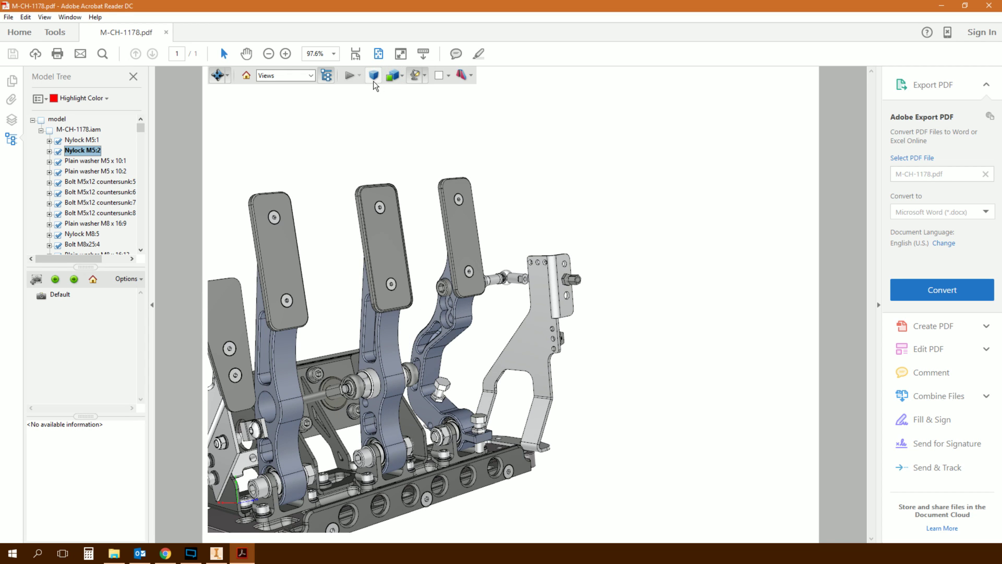
click(374, 79)
drag(365, 208, 420, 226)
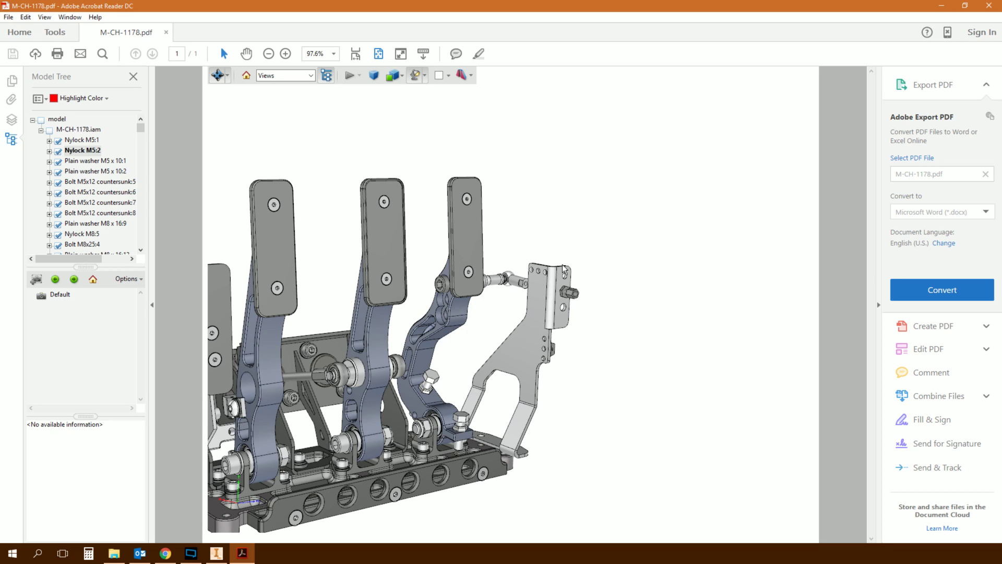
Switch to the Pan tool and drag the pedal box to the centre of the page.
click(226, 75)
click(251, 130)
drag(427, 235, 526, 216)
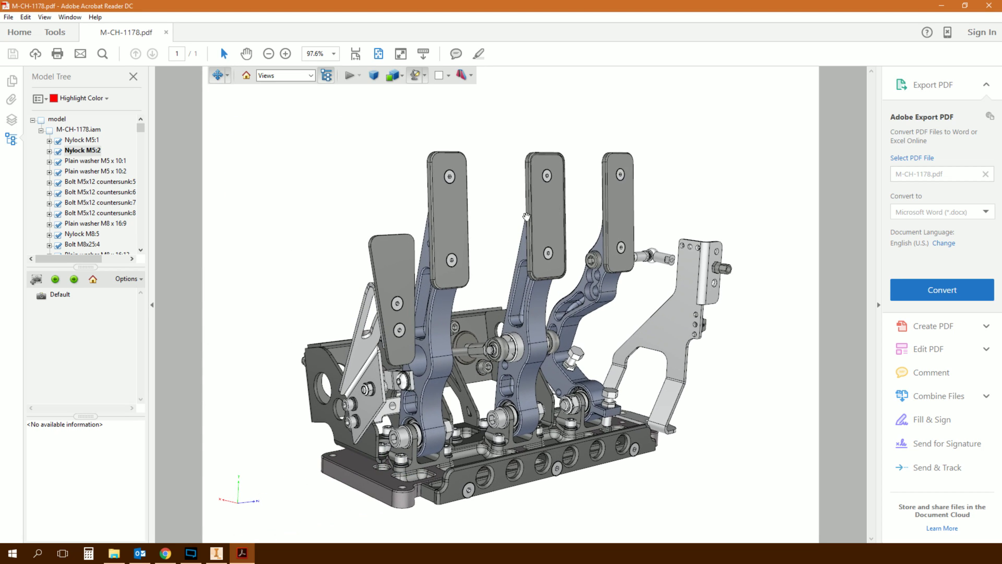
click(228, 76)
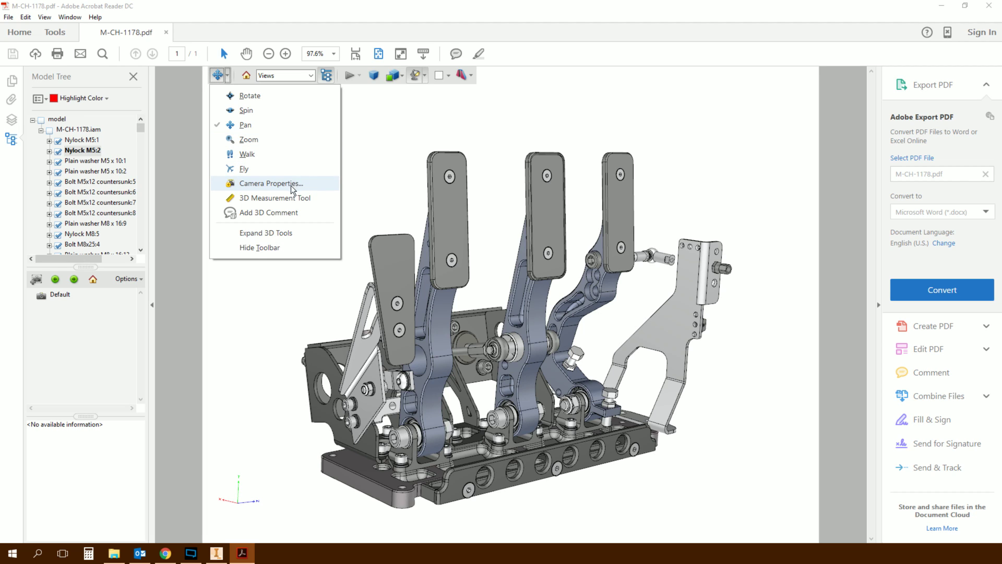
Set Camera X to -832.91 in Camera Properties, close it, and rotate the model slightly.
click(286, 184)
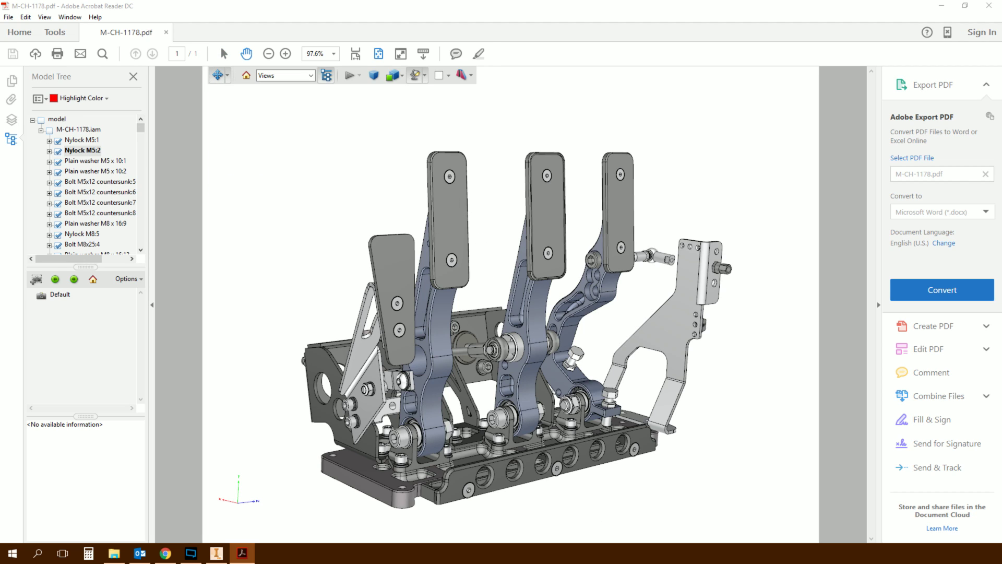
drag(423, 198, 465, 95)
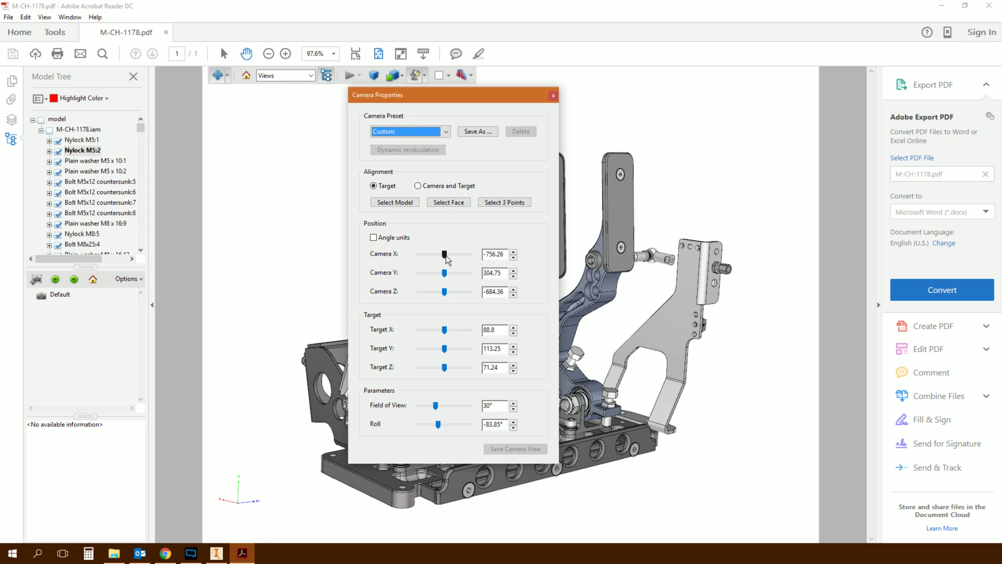
drag(446, 257, 476, 261)
click(553, 96)
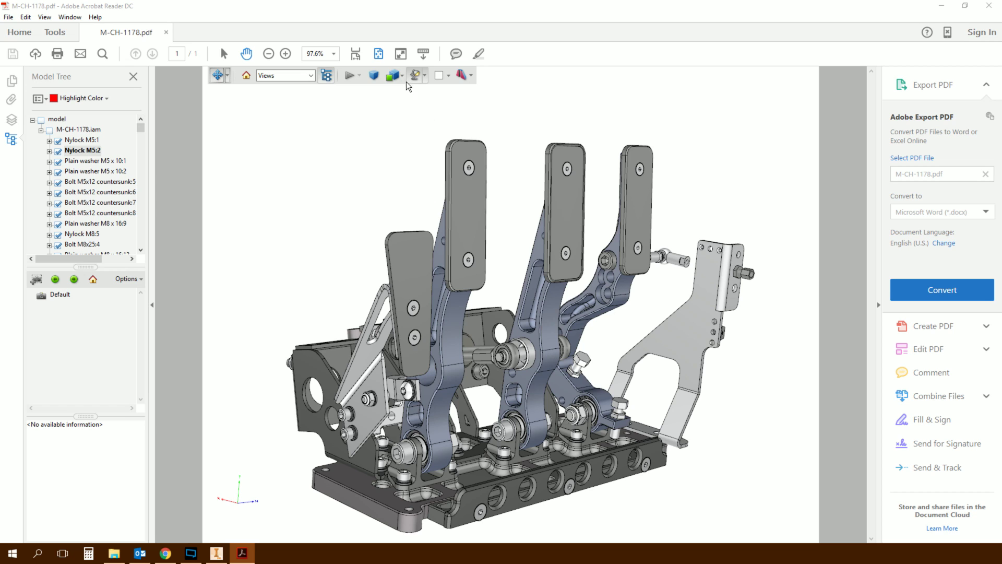
drag(498, 289, 515, 305)
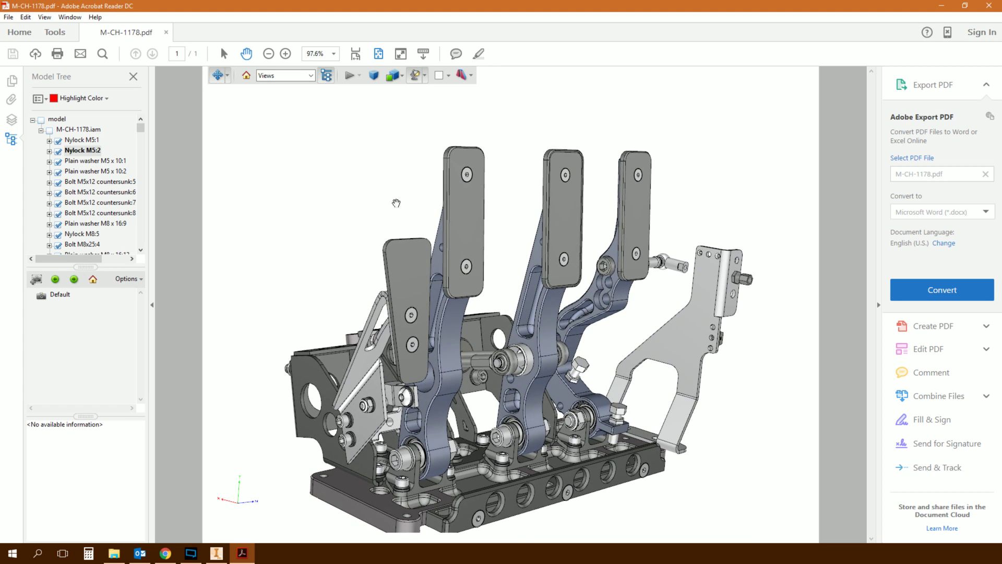
Render the pedal box as an Illustration line drawing and rotate it slightly.
click(400, 76)
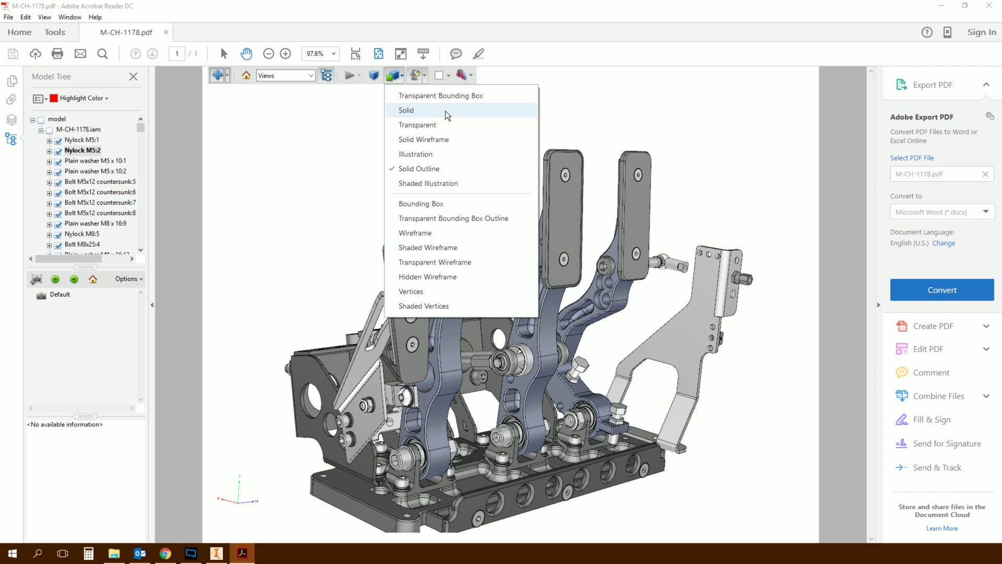
click(430, 154)
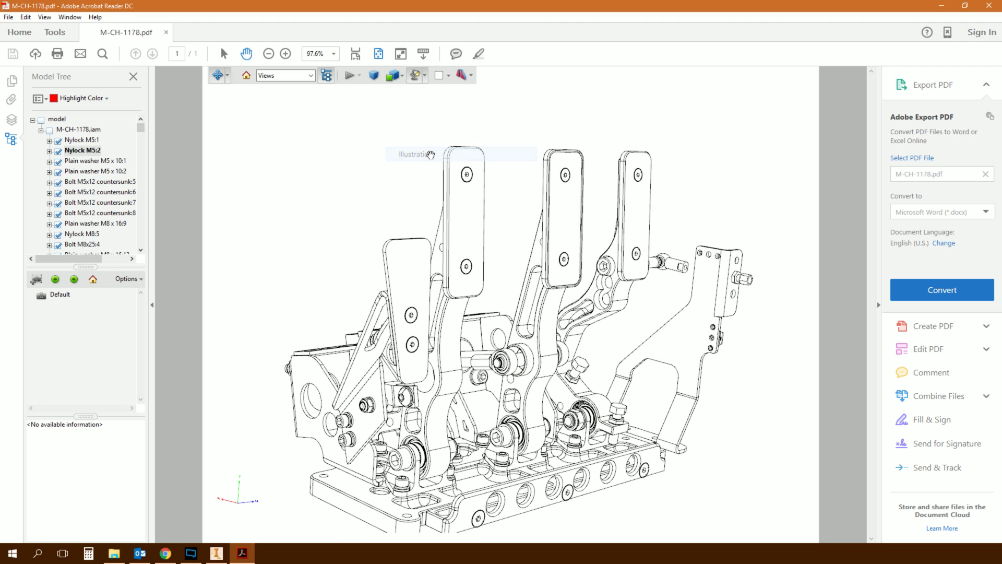
drag(431, 154, 570, 270)
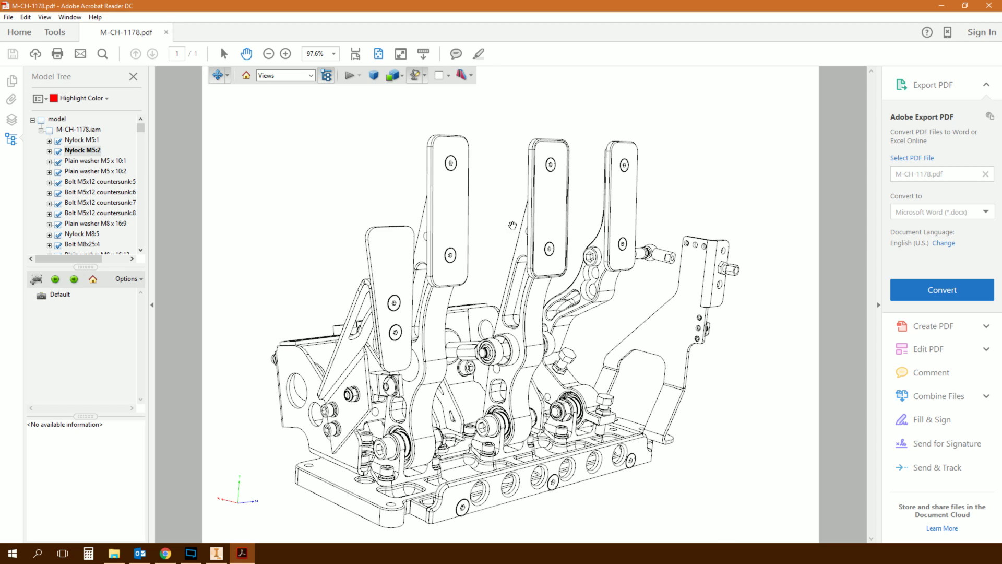
scroll(419, 181, up, 2)
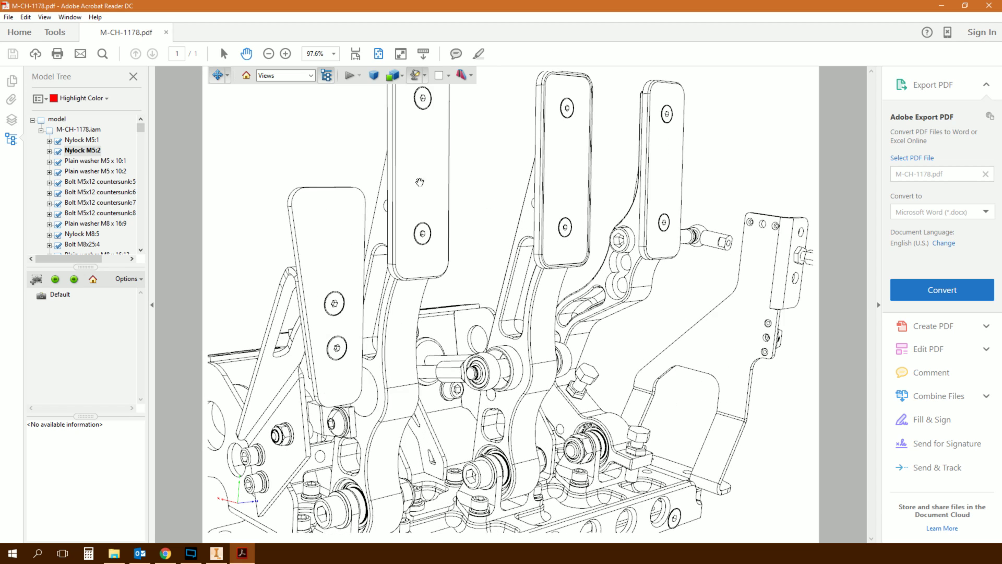
scroll(420, 182, up, 5)
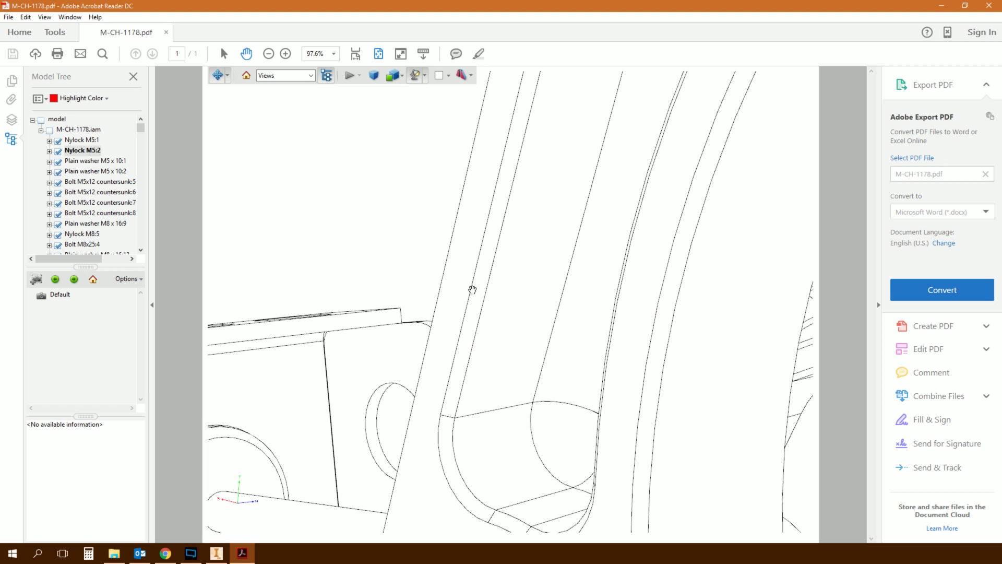
scroll(472, 289, down, 7)
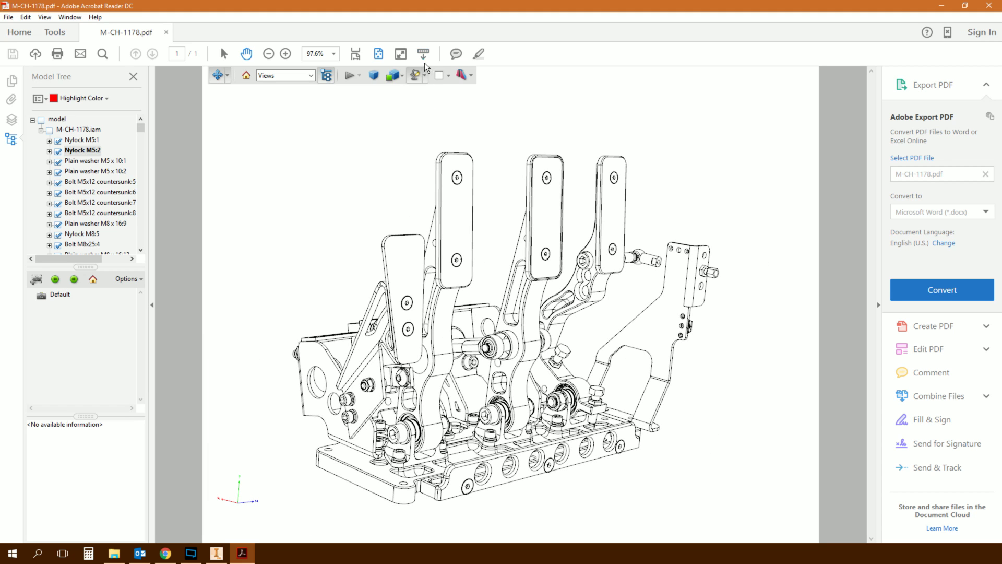
Cycle the render mode through Solid Wireframe, Transparent and Shaded Illustration.
click(403, 76)
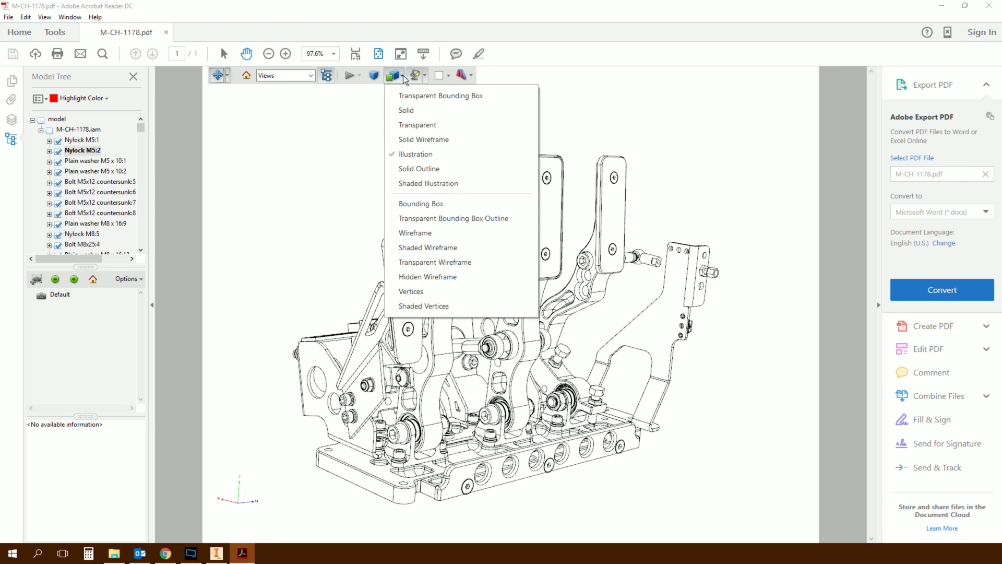
click(404, 139)
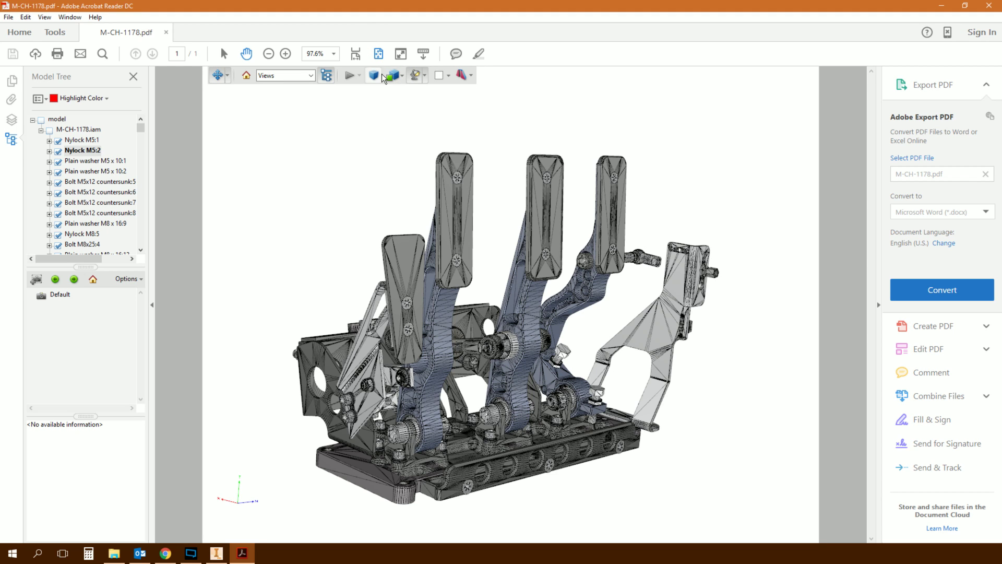
click(402, 76)
click(423, 126)
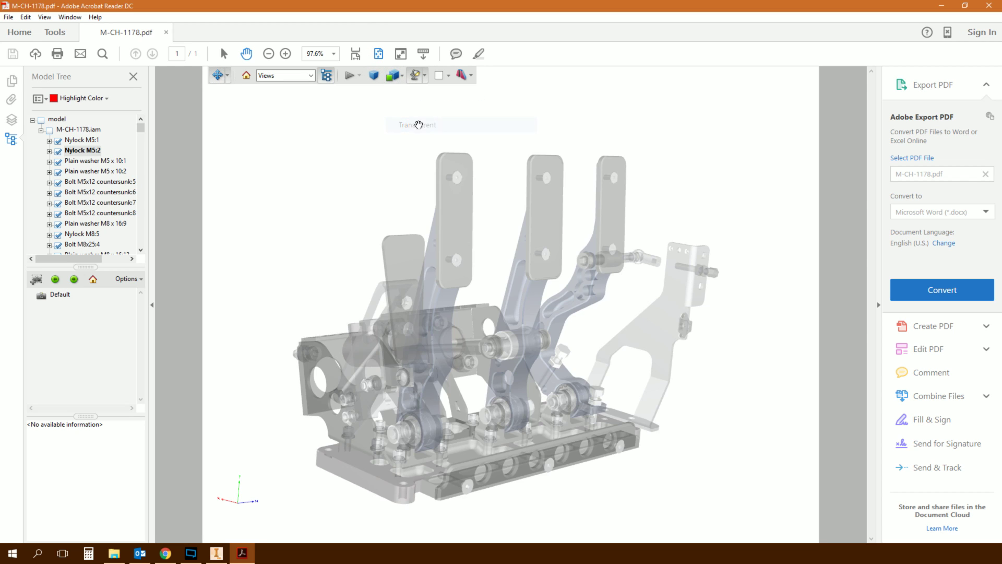
click(401, 76)
click(417, 183)
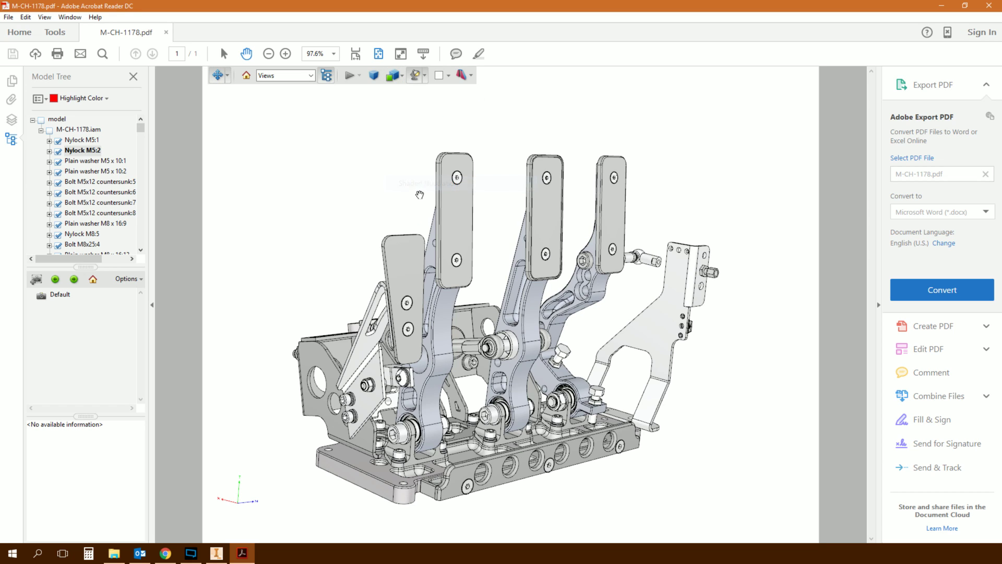
Render the model as Shaded Wireframe and rotate it to a new angle.
click(401, 76)
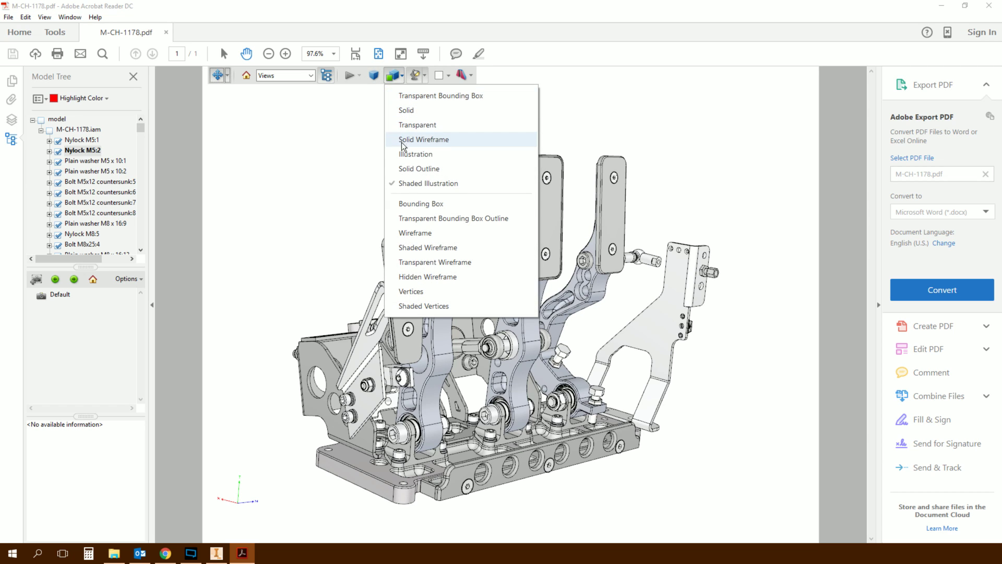
click(430, 247)
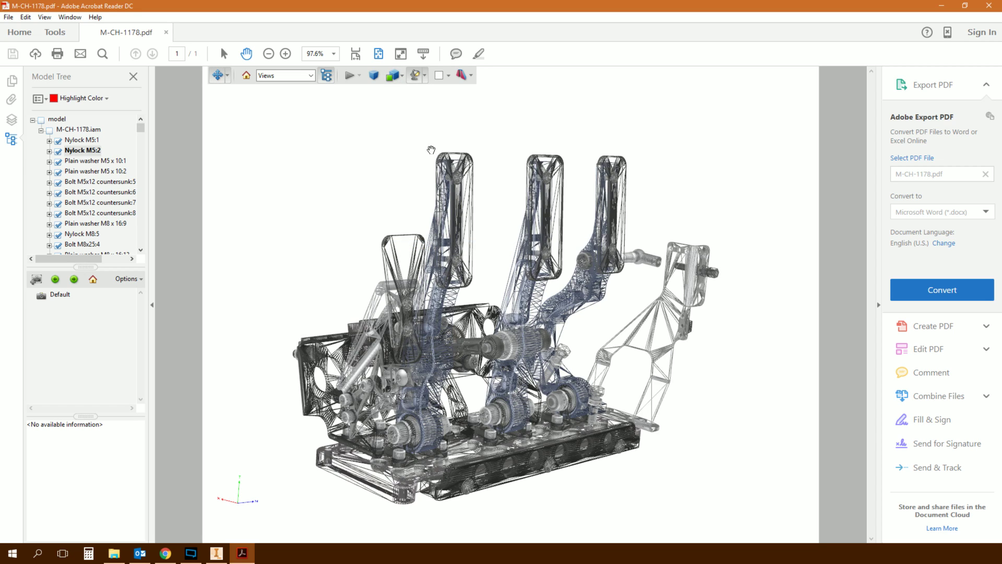
drag(431, 150, 448, 270)
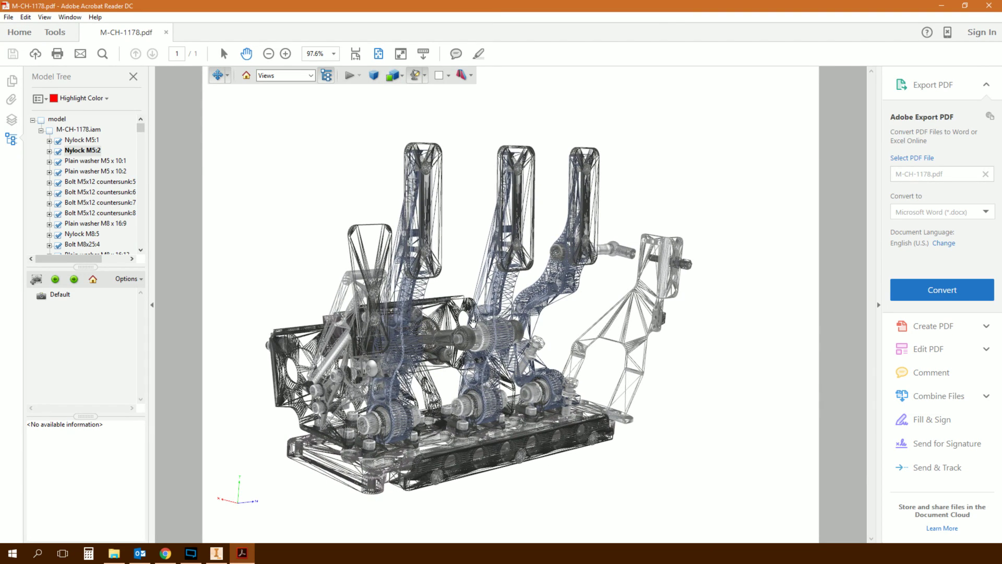
click(394, 76)
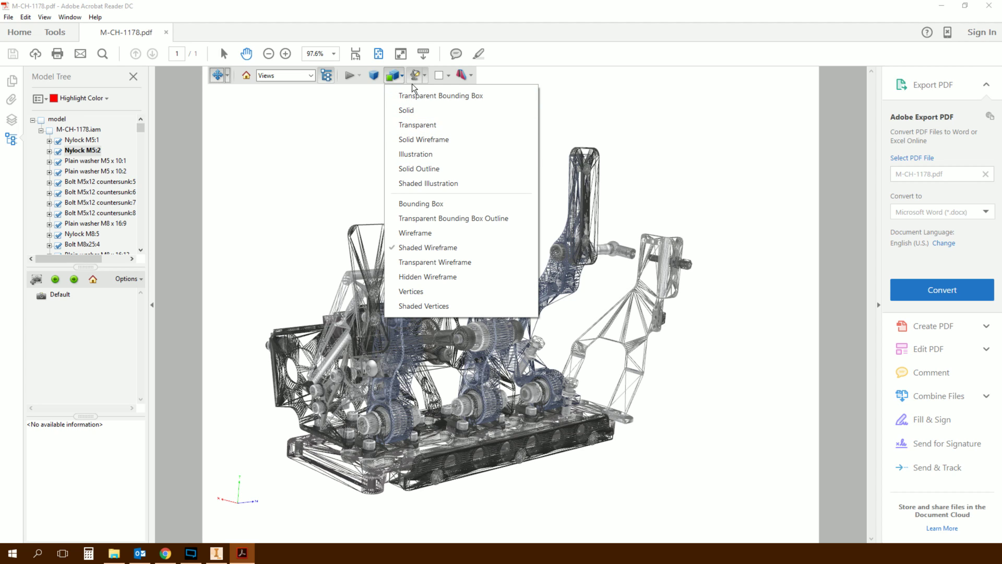
click(421, 168)
click(425, 76)
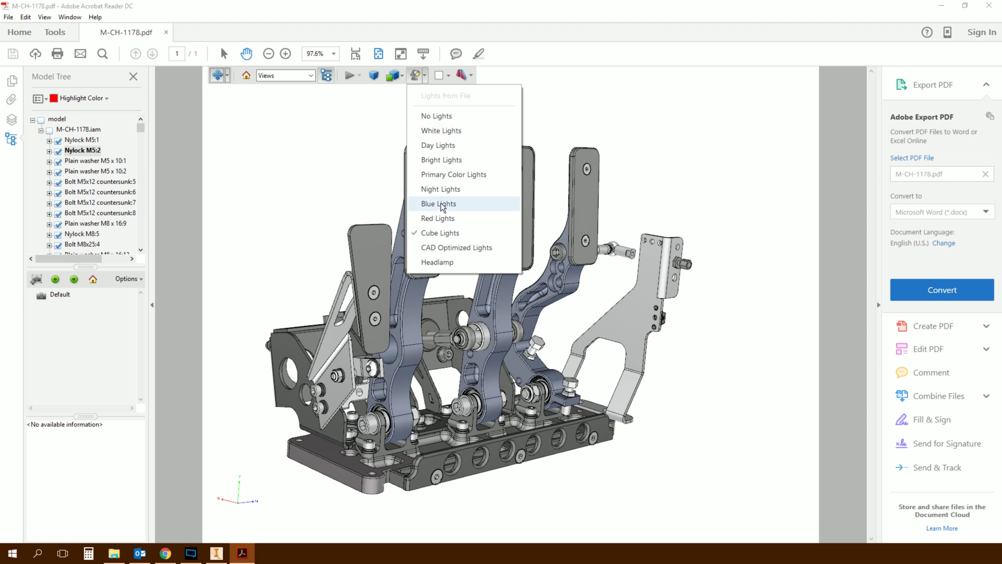
click(452, 175)
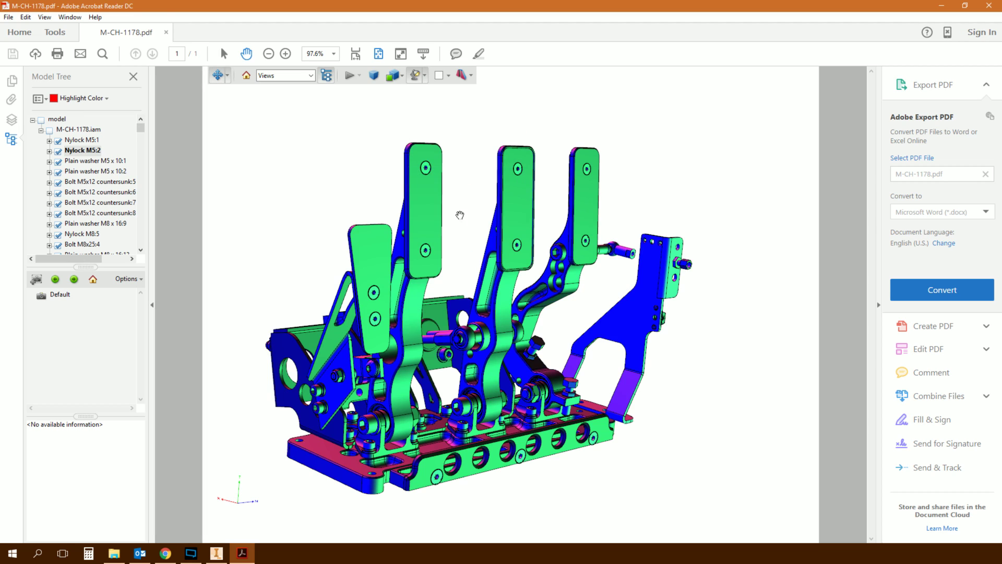
click(425, 76)
click(438, 145)
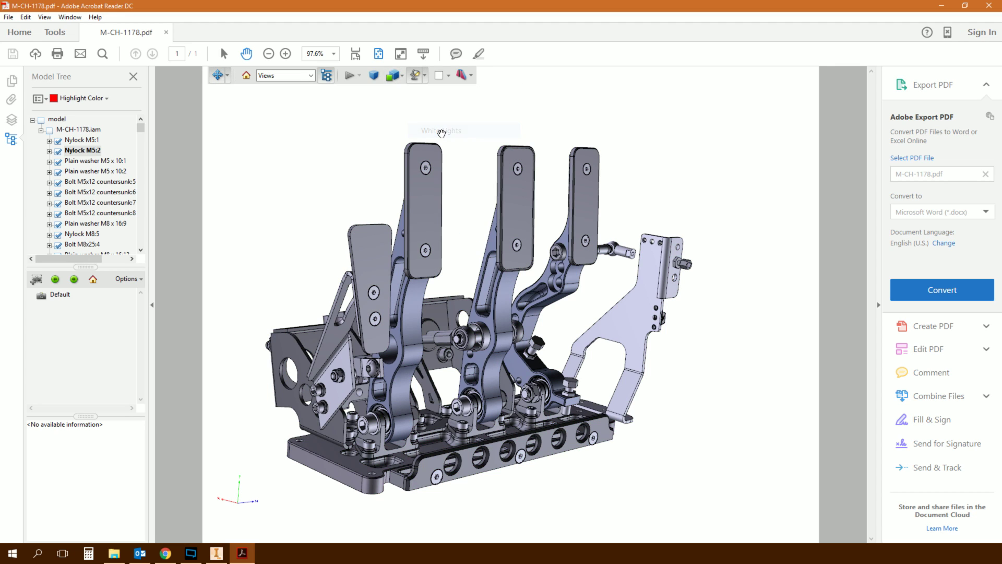
click(424, 77)
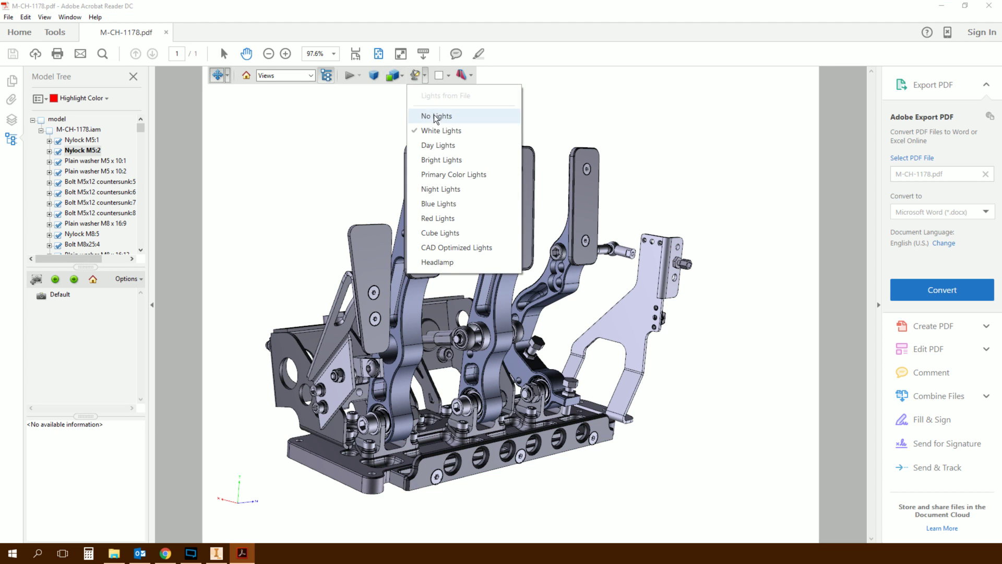
click(442, 248)
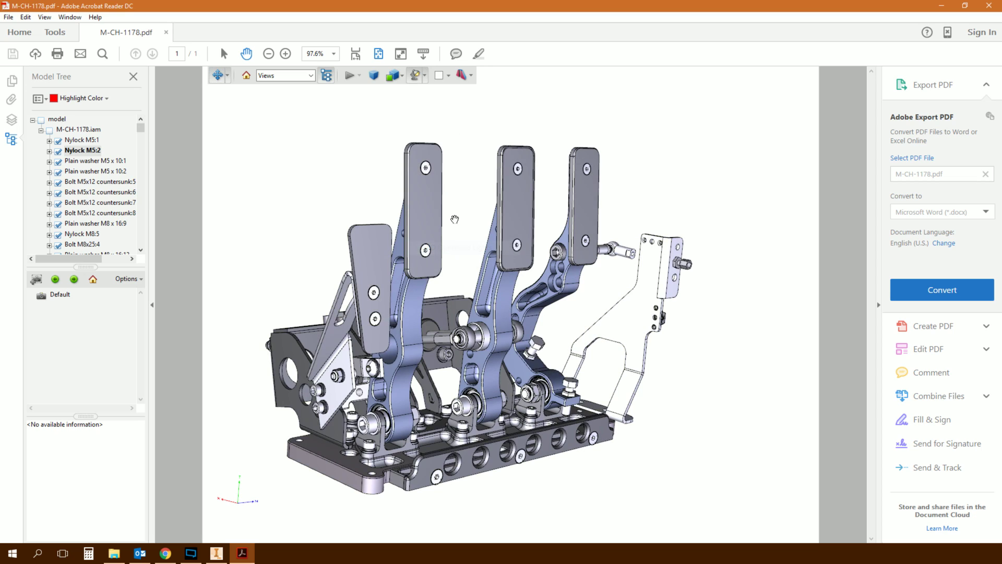
click(425, 75)
click(430, 261)
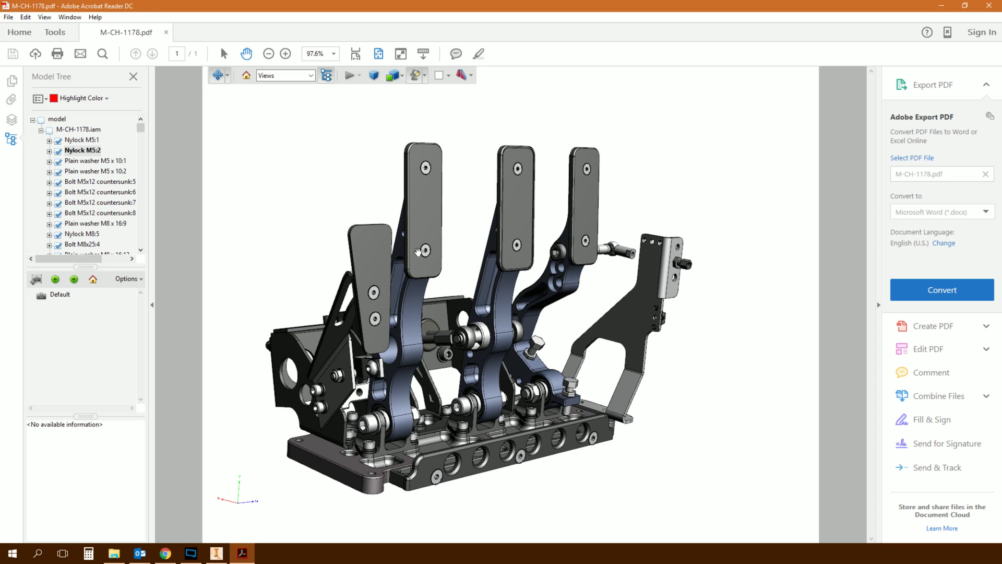
click(425, 77)
click(428, 203)
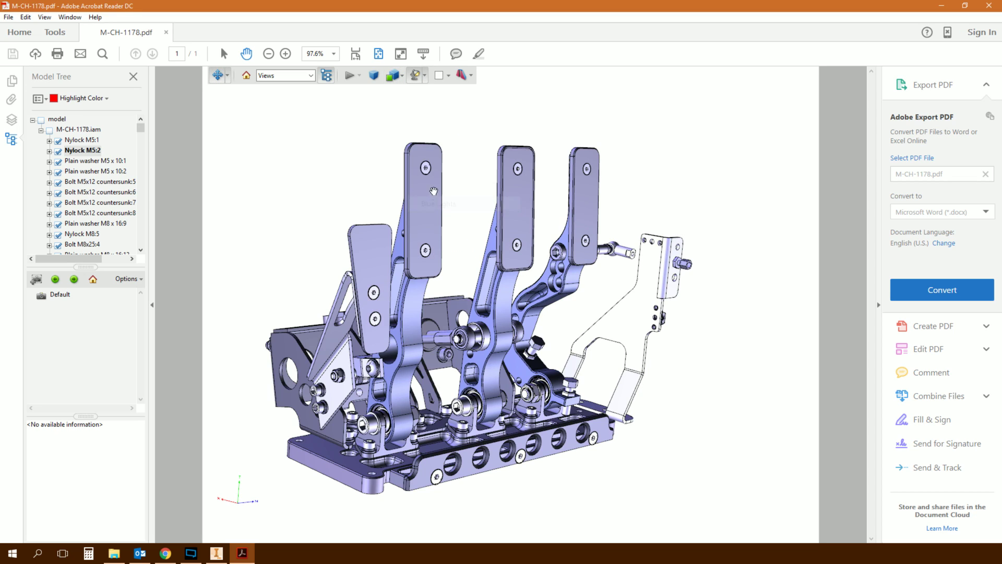
click(425, 75)
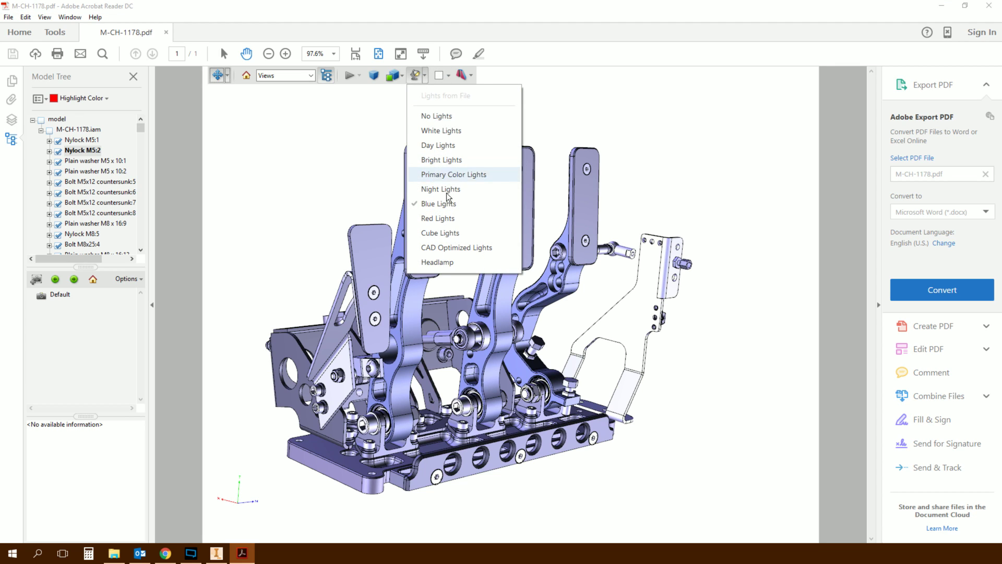
click(434, 233)
Show a cross section, then spin the model to see the cutting plane edge-on.
click(471, 77)
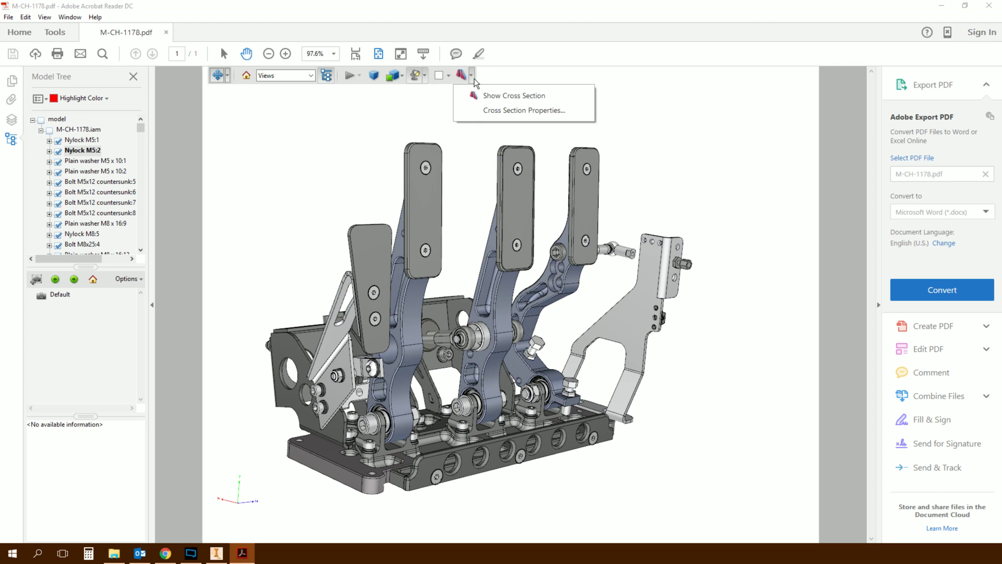
click(488, 96)
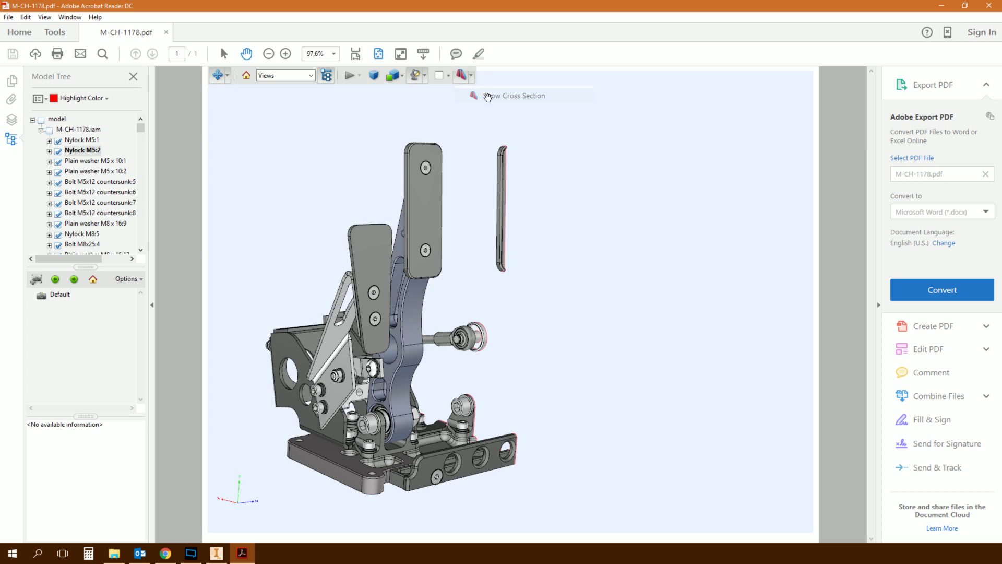
click(227, 75)
click(245, 107)
drag(468, 220, 249, 219)
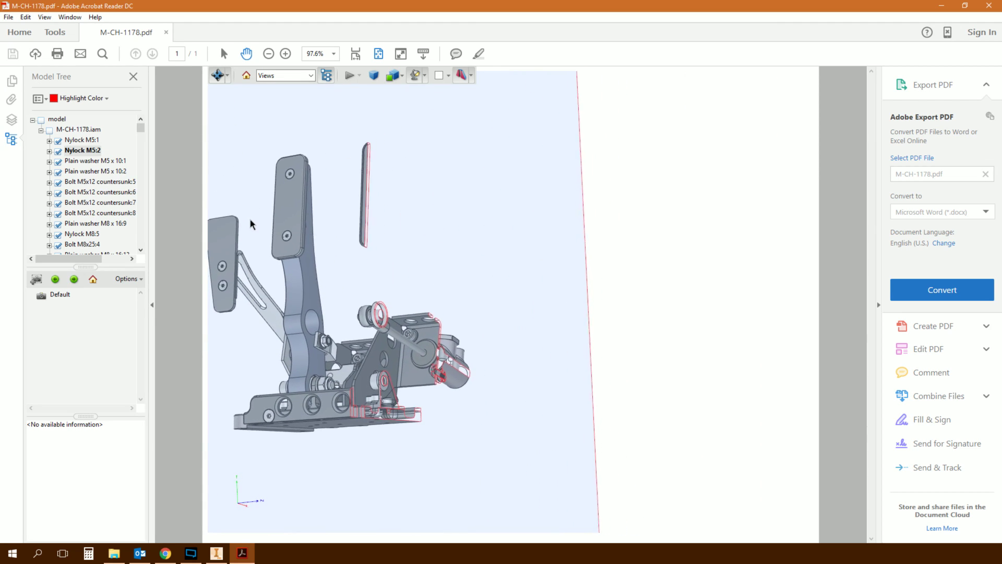
In Cross Section Properties choose Z-Axis, offset -19%, tilt -6°, and hide the cutting plane.
click(471, 76)
click(494, 111)
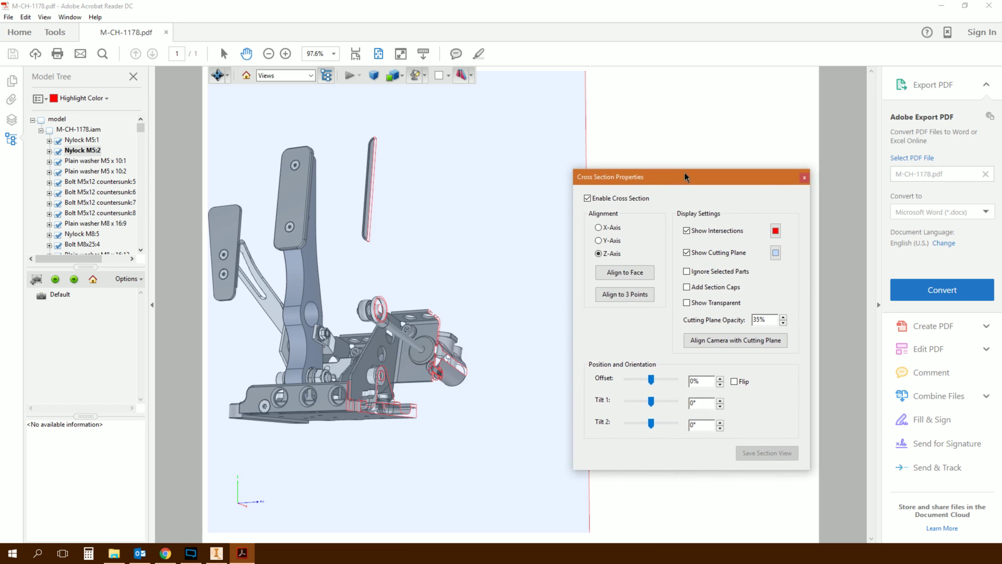
click(610, 239)
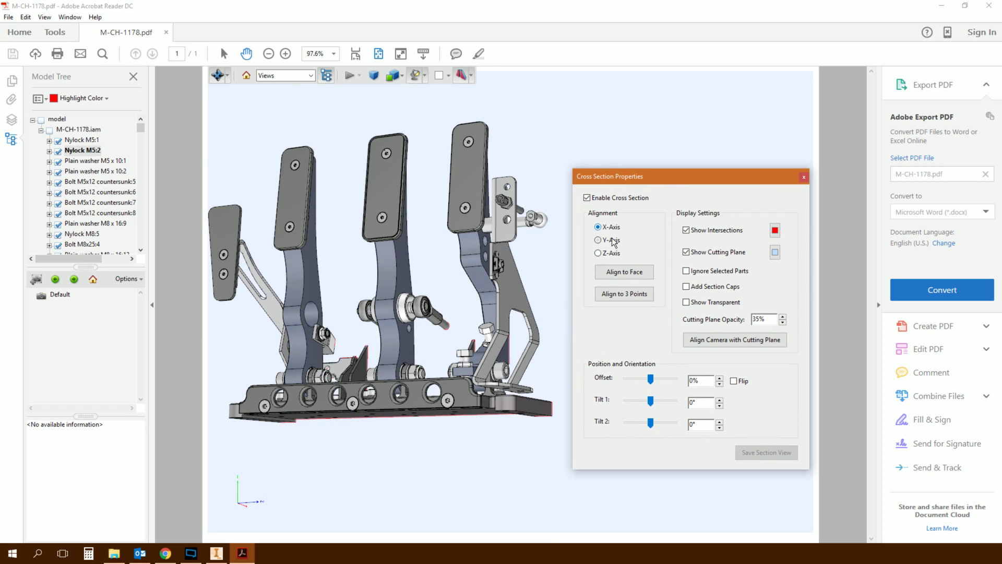
click(610, 253)
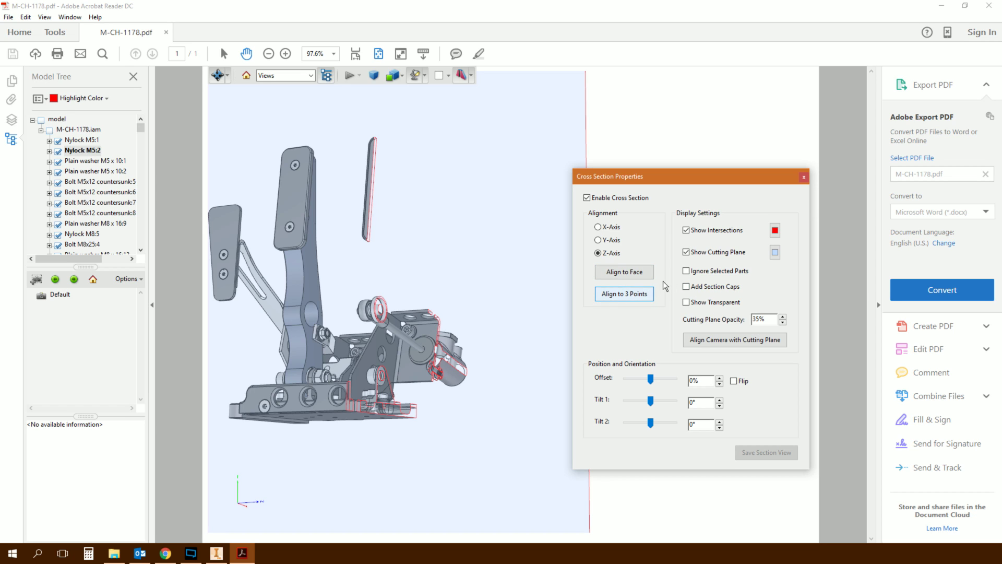
mouse_move(651, 379)
mouse_down()
mouse_move(662, 381)
mouse_move(641, 381)
mouse_move(648, 389)
mouse_up()
drag(650, 400, 649, 399)
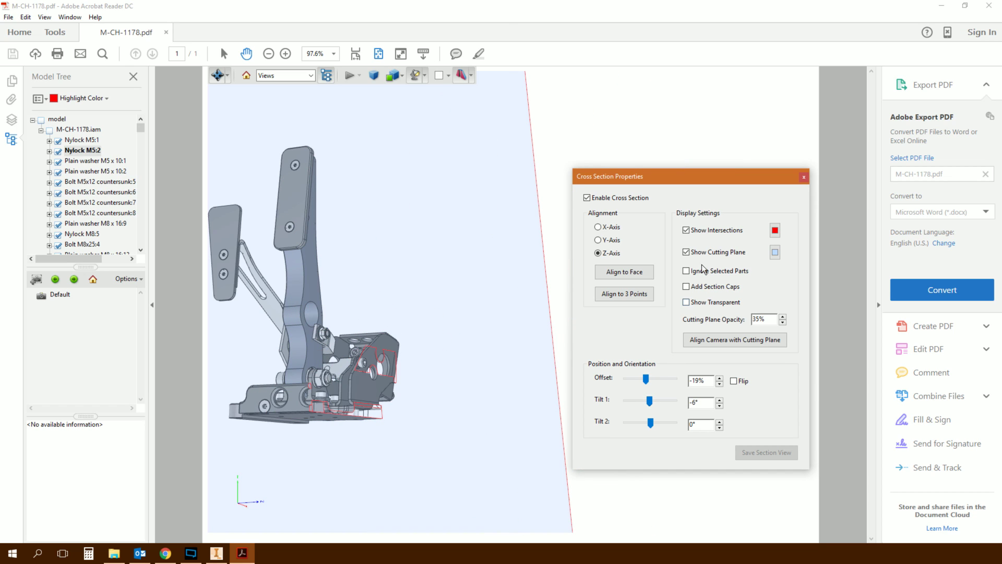
click(686, 230)
click(711, 256)
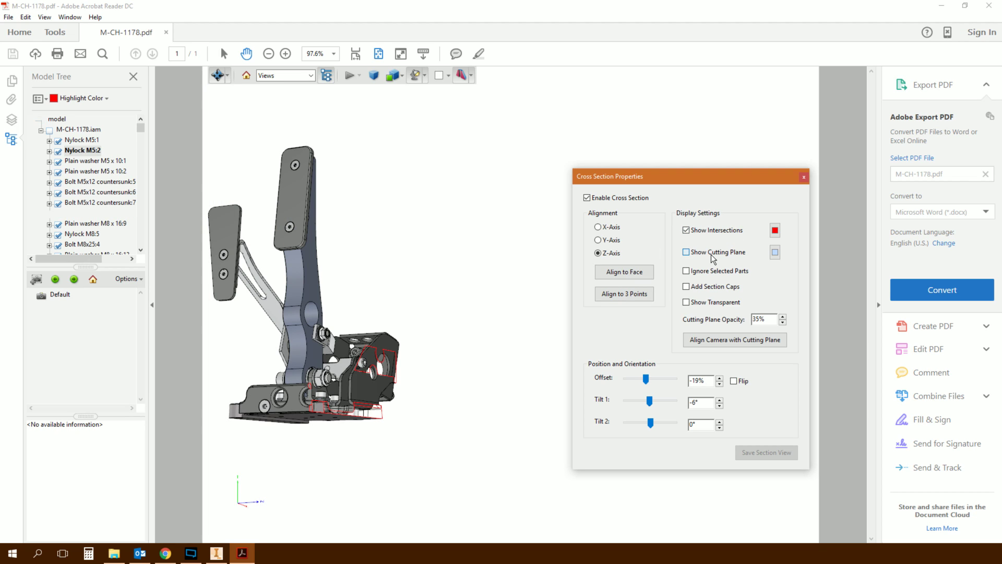
Re-enable Show Cutting Plane, close Cross Section Properties, and rotate the sectioned pedal box.
click(711, 255)
click(804, 177)
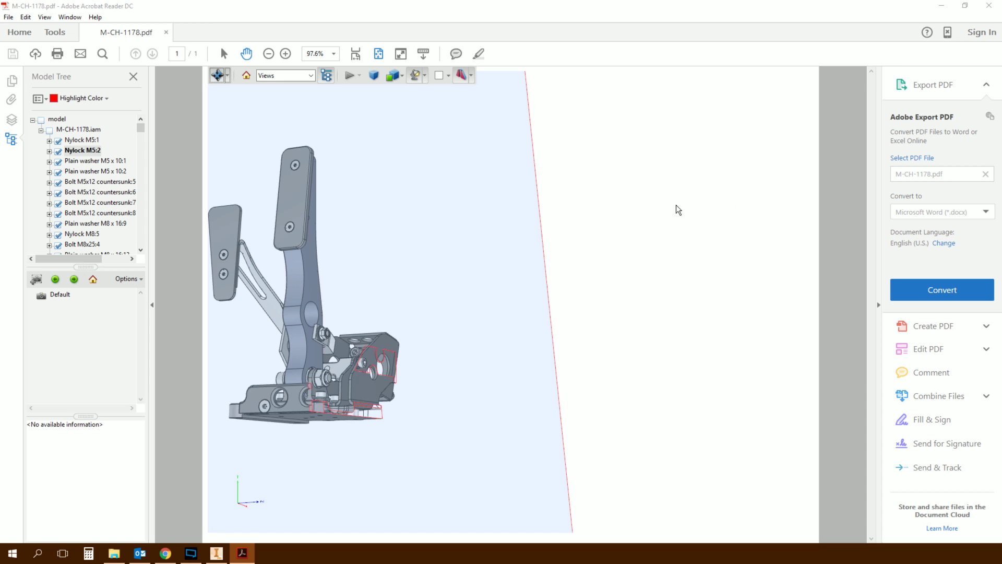
drag(599, 305, 572, 328)
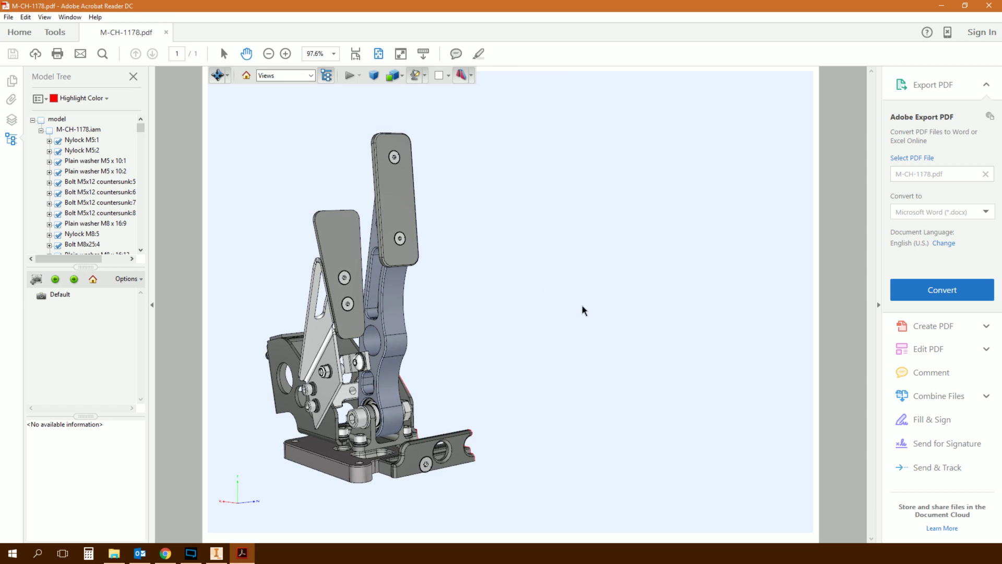